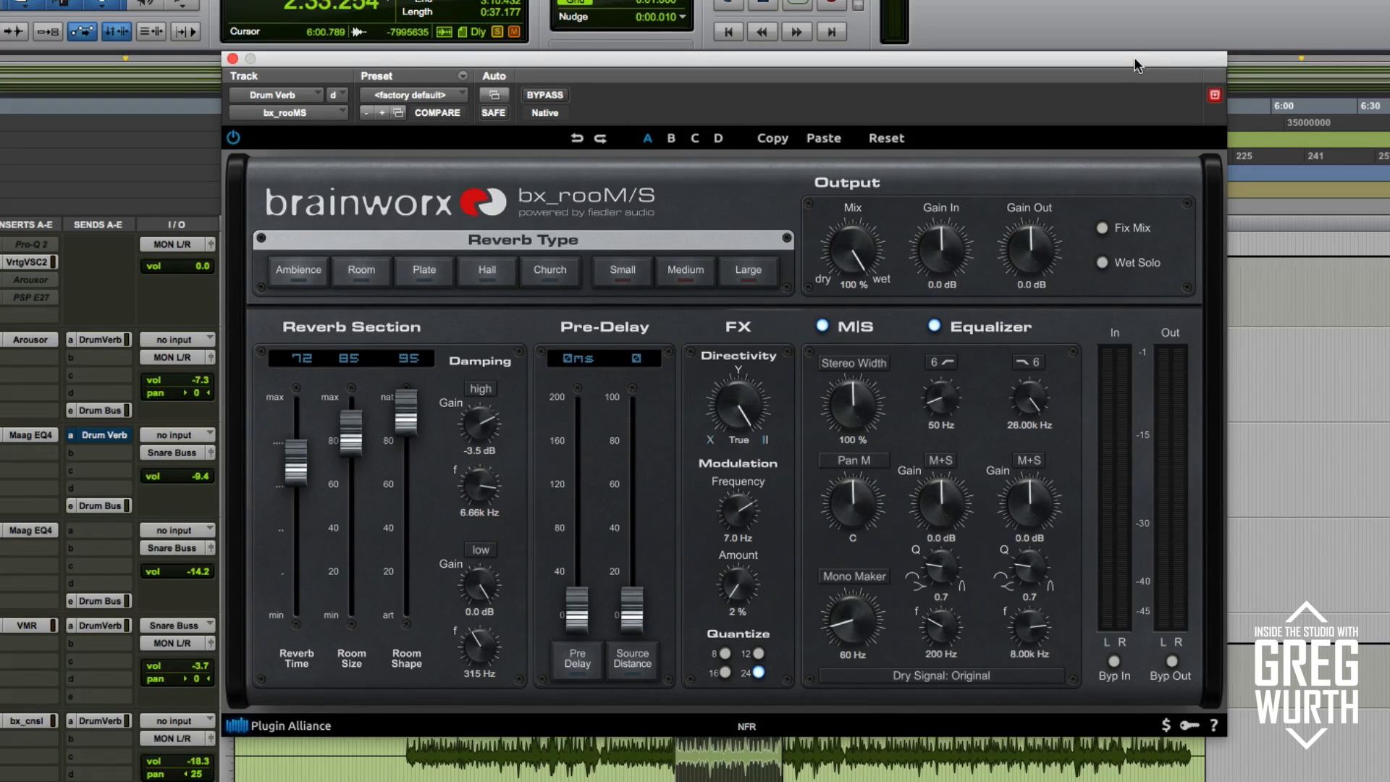
Step: Reposition the plugin window slightly and view the mid/side channel choices for the low equalizer band
drag(972, 57, 943, 63)
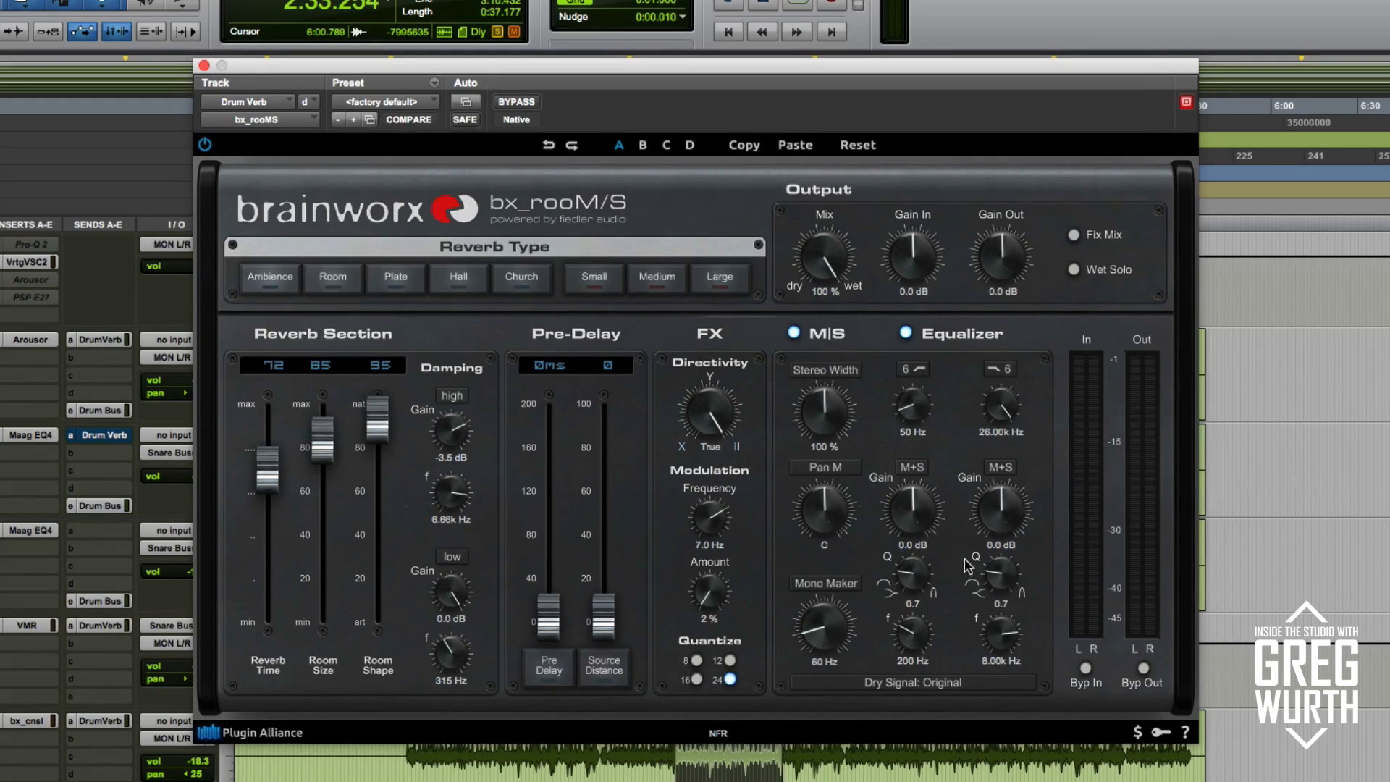
click(916, 471)
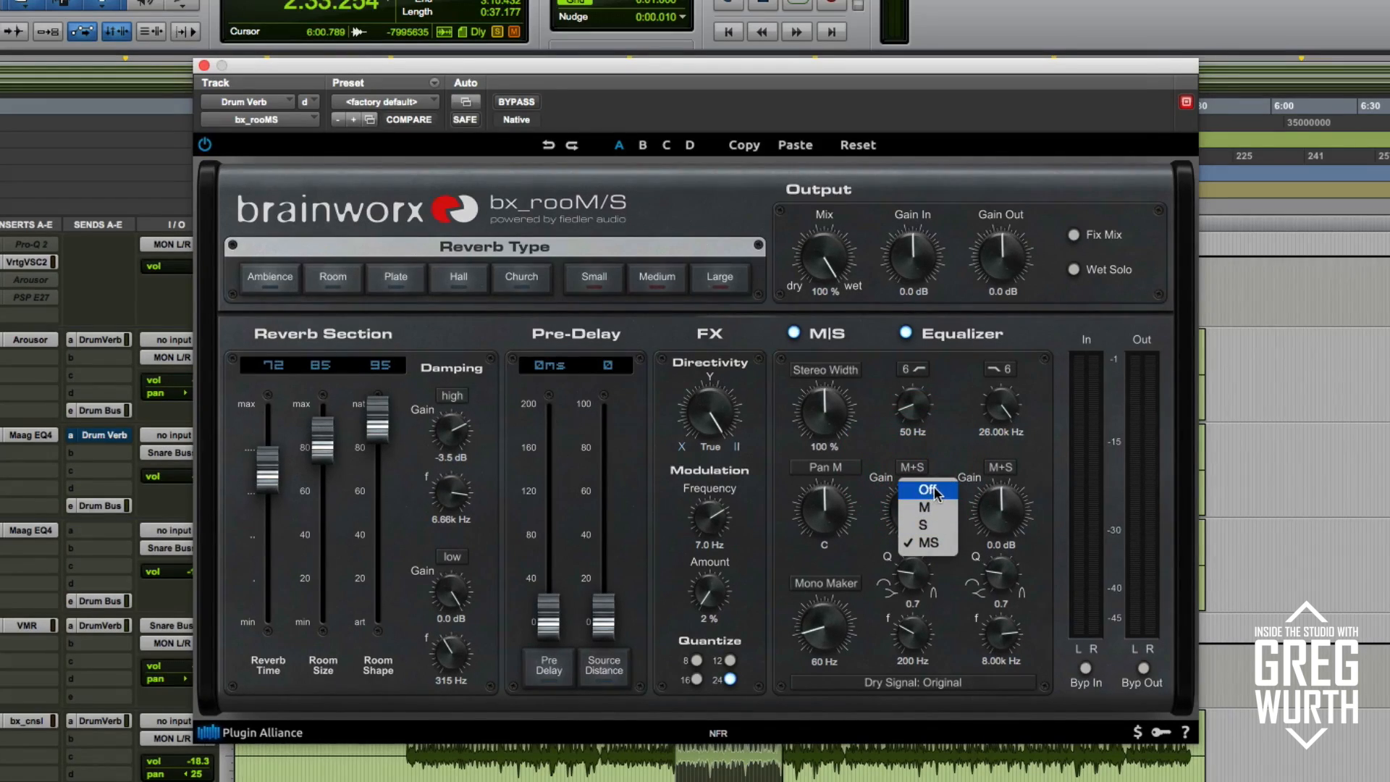
click(967, 464)
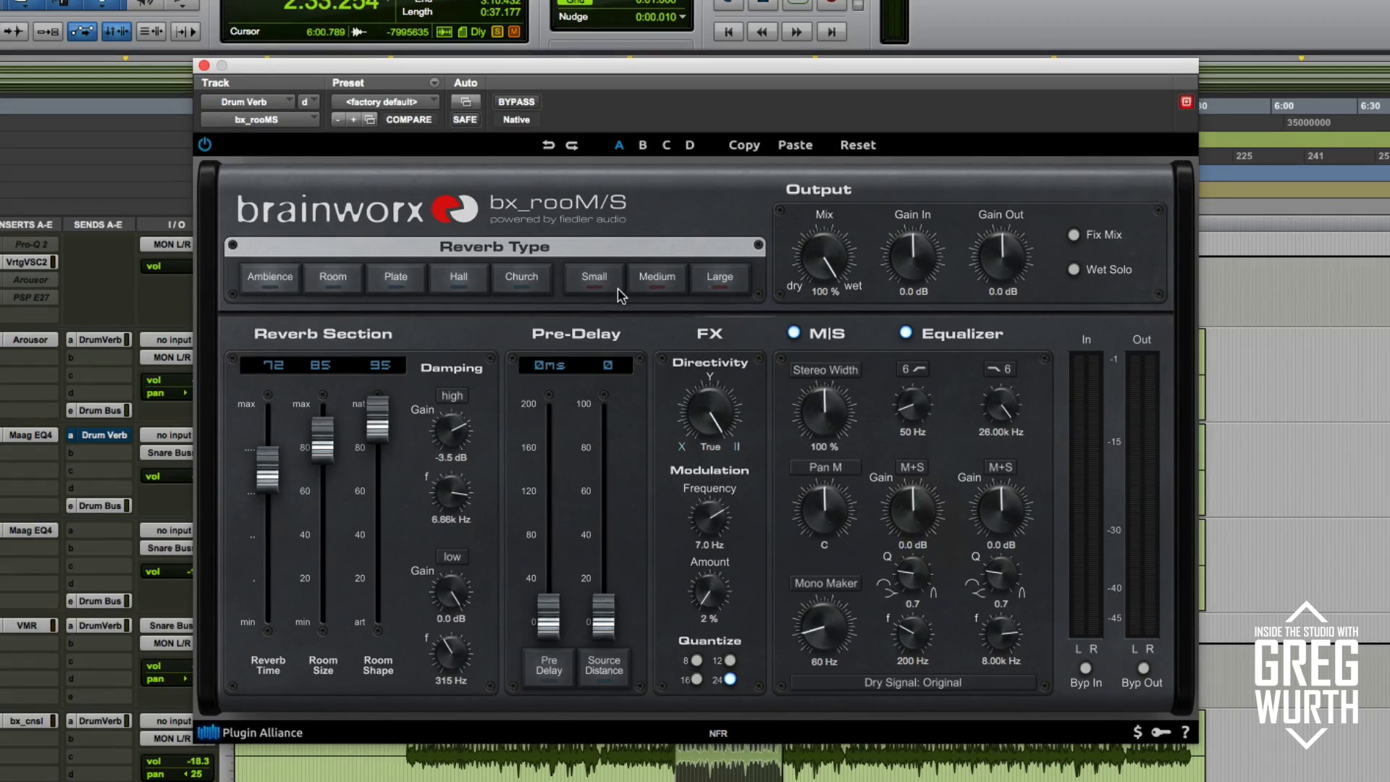
Step: Browse the bx_rooM/S preset list from beginning to end, leaving the factory default preset loaded
click(434, 105)
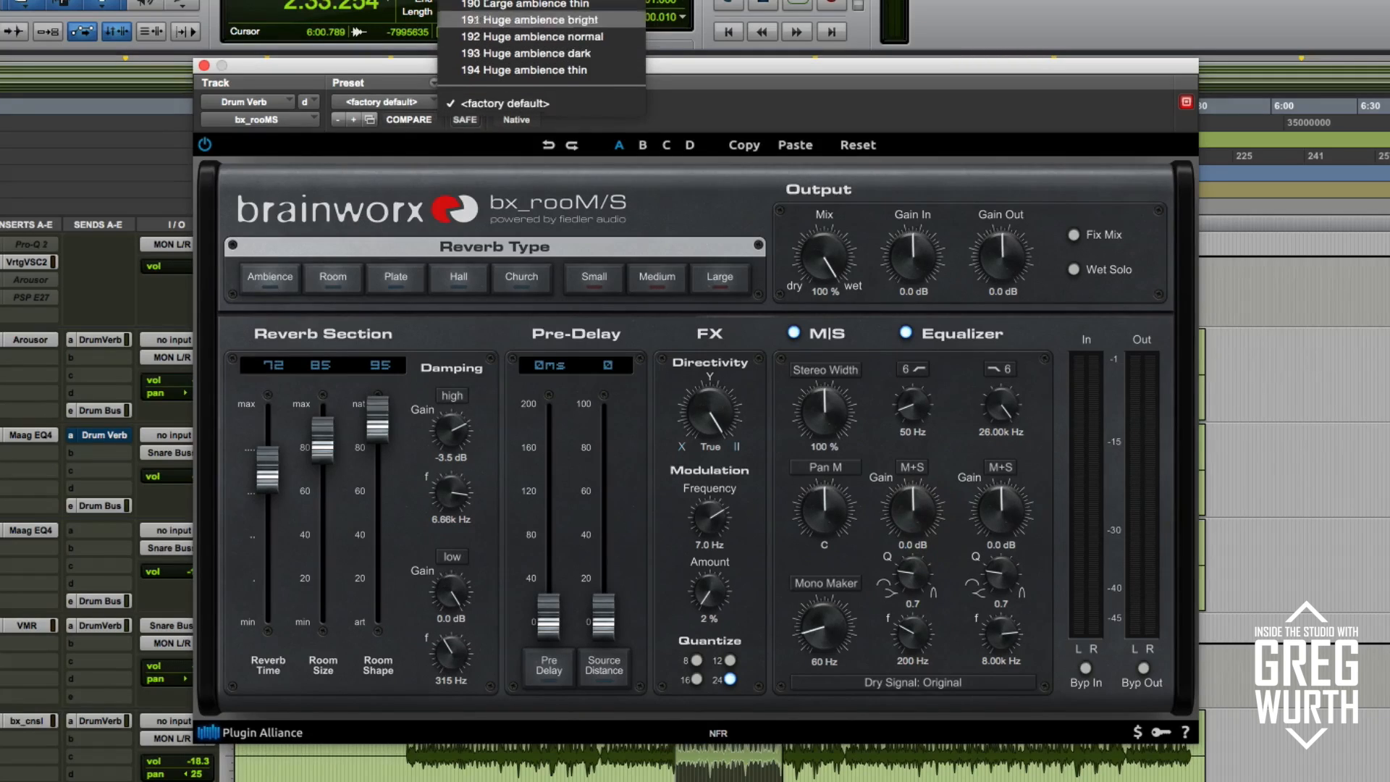
scroll(542, 391, up, 20)
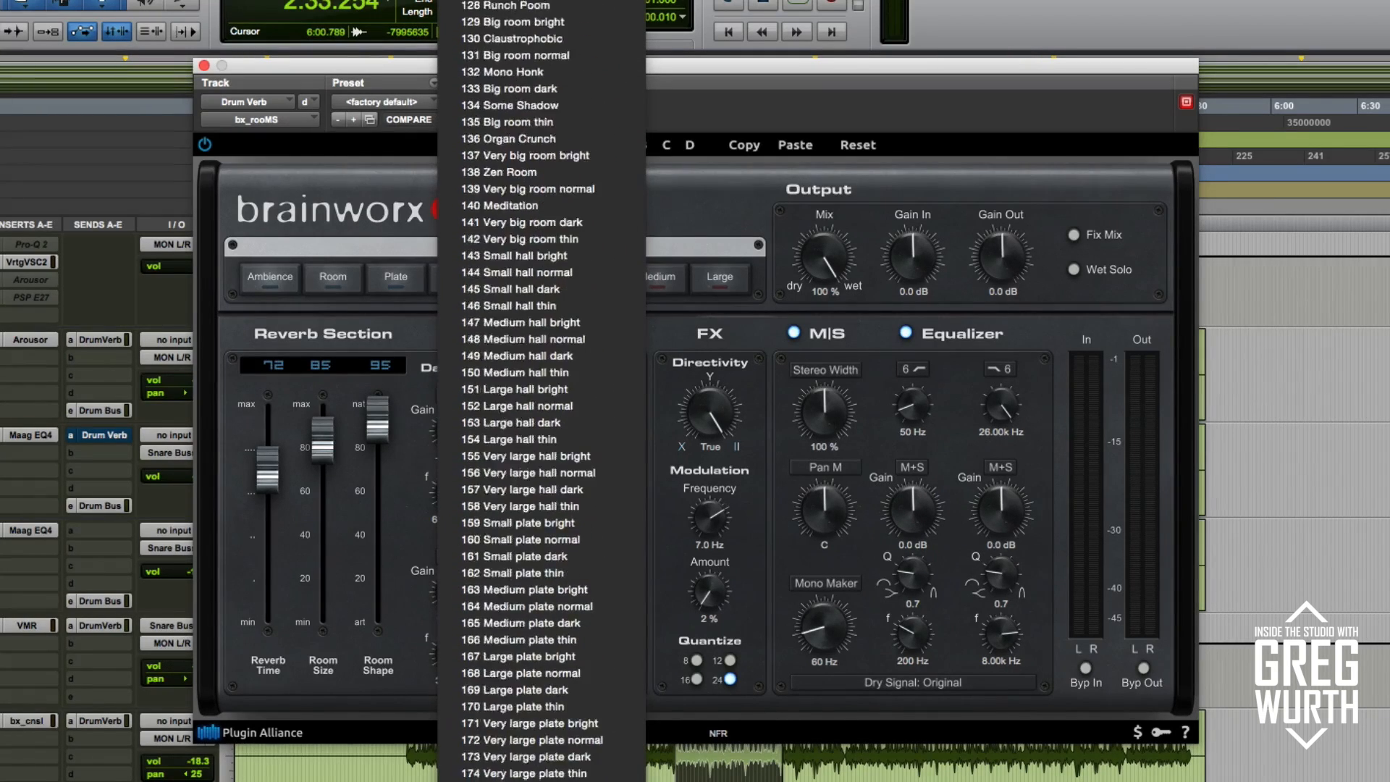
scroll(542, 391, up, 15)
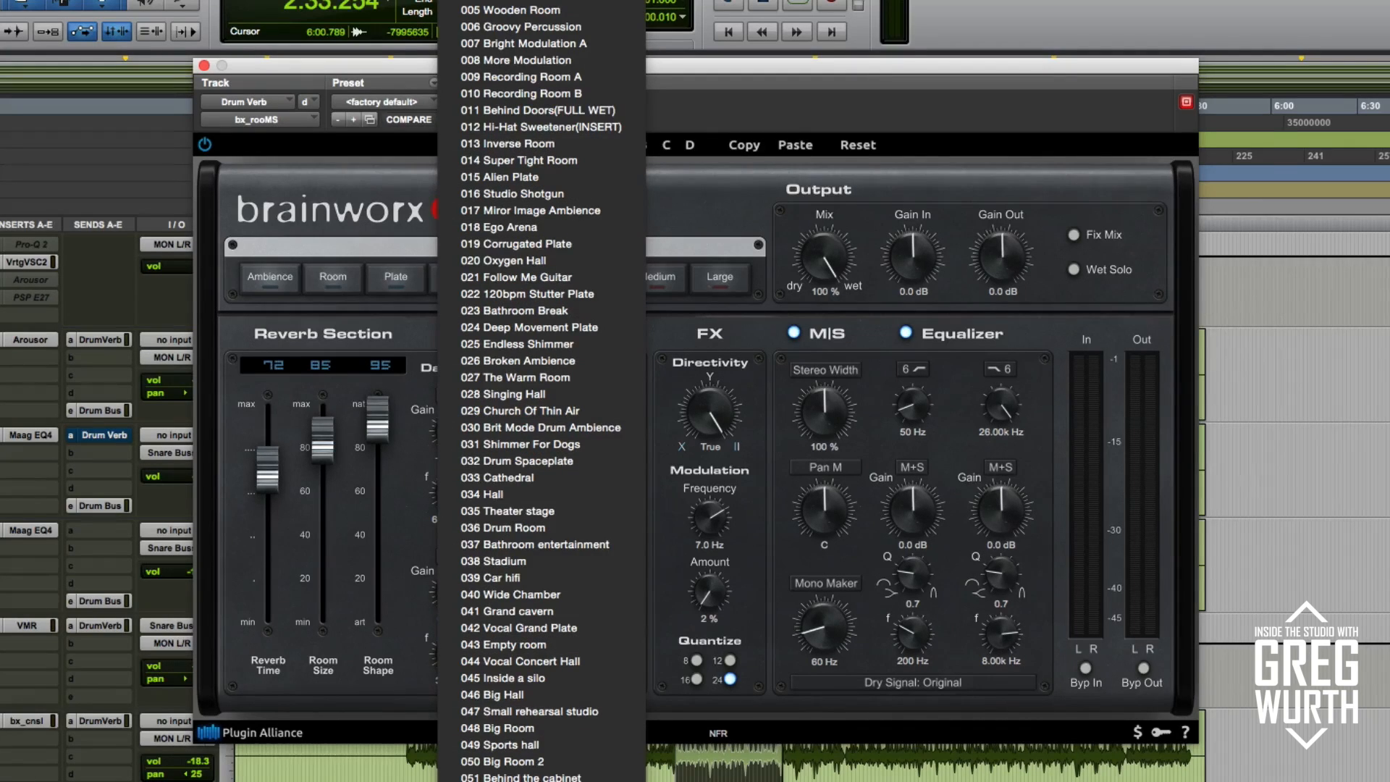
scroll(541, 390, down, 8)
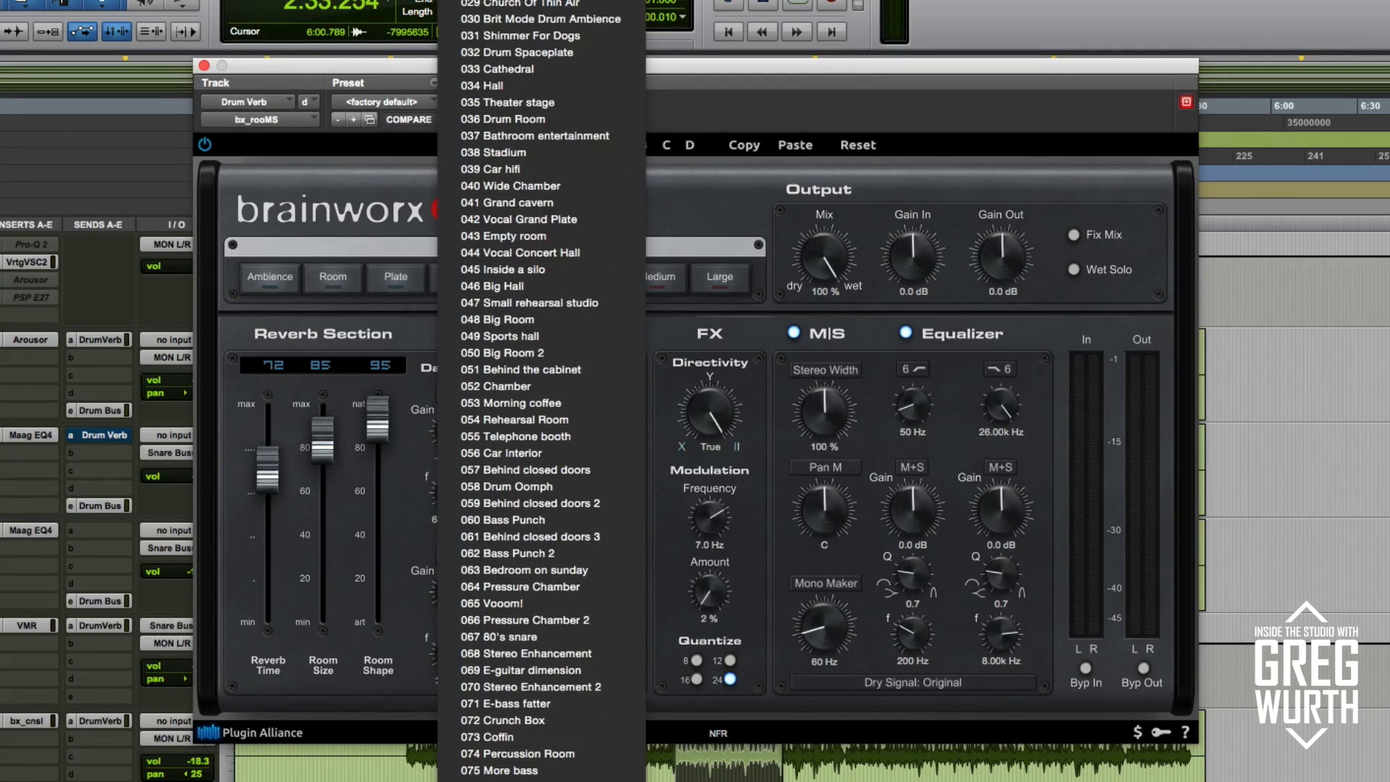
scroll(542, 391, down, 20)
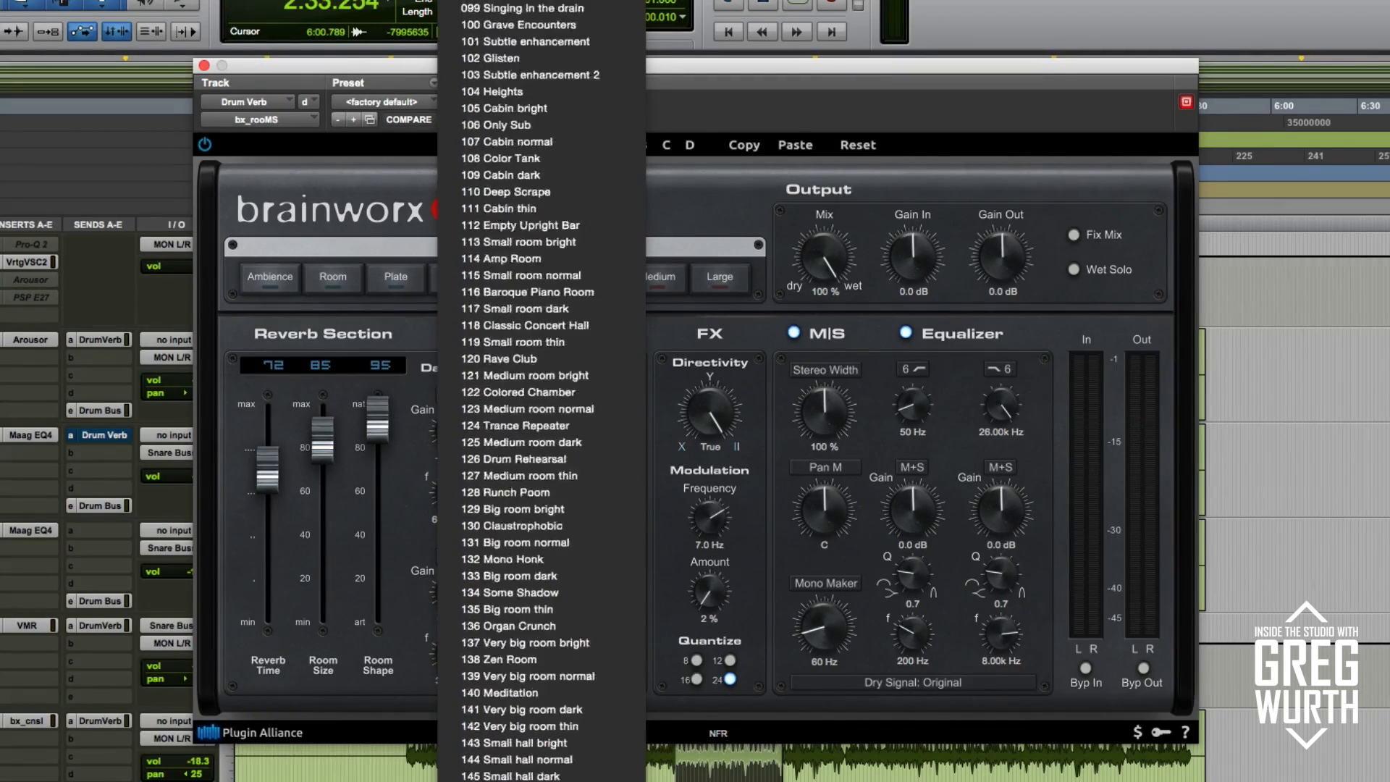
scroll(541, 391, down, 10)
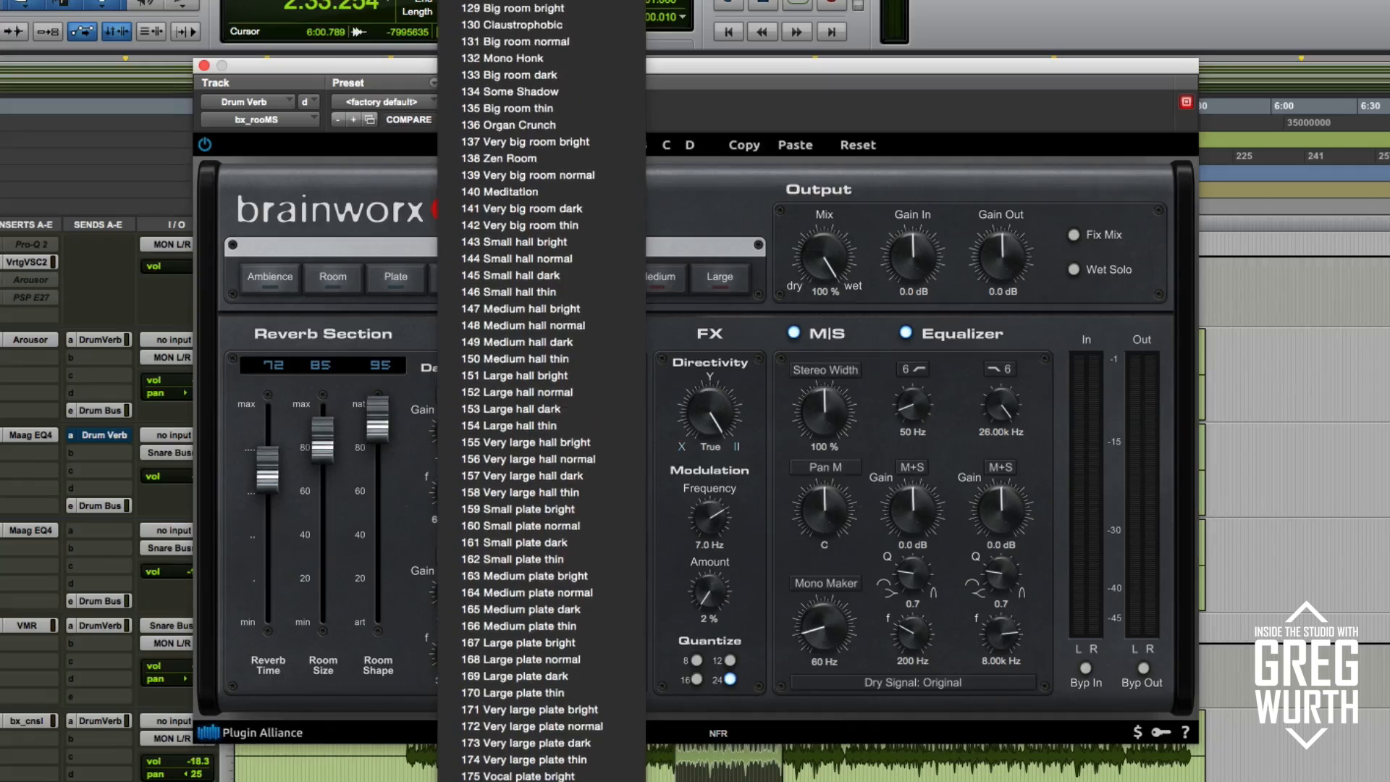
click(763, 65)
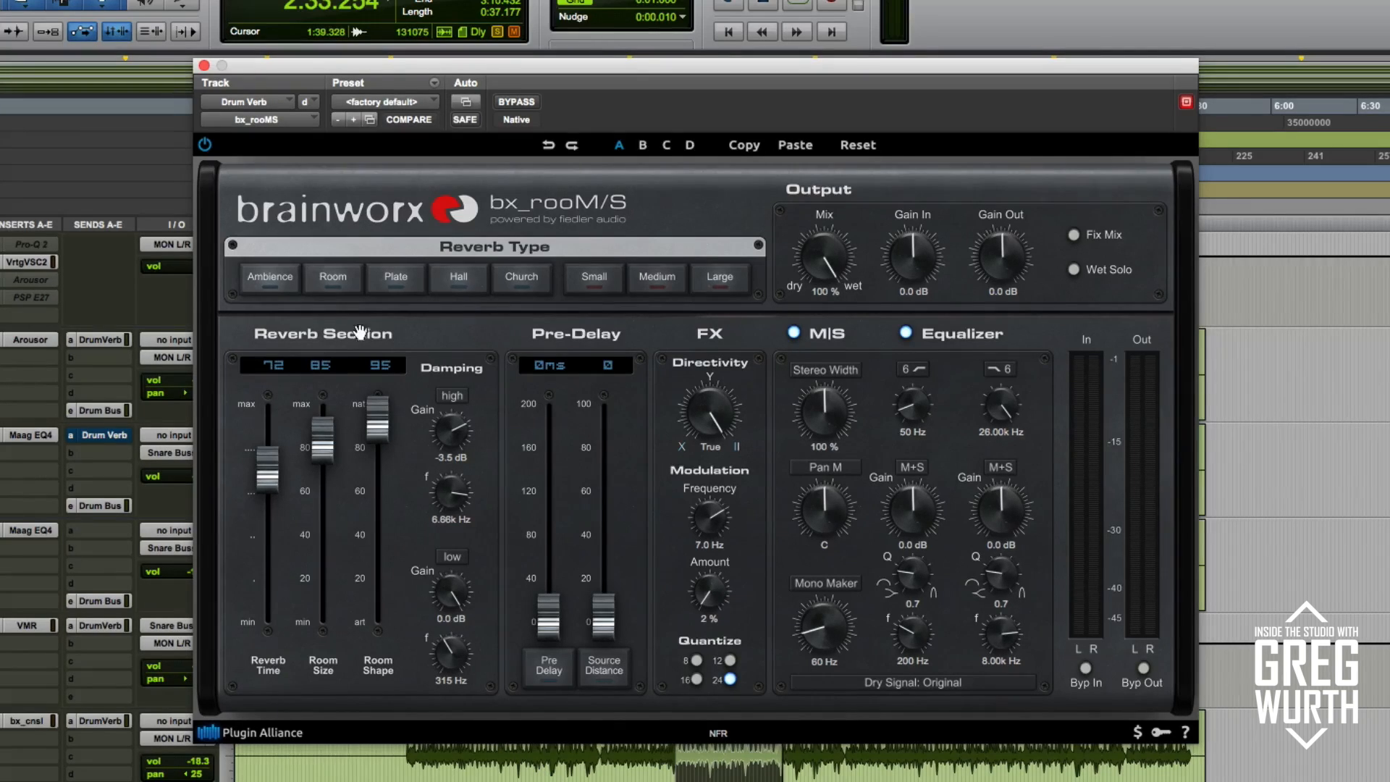
Step: Choose the Room reverb type, change its size to Large during playback, and stop the transport
click(335, 284)
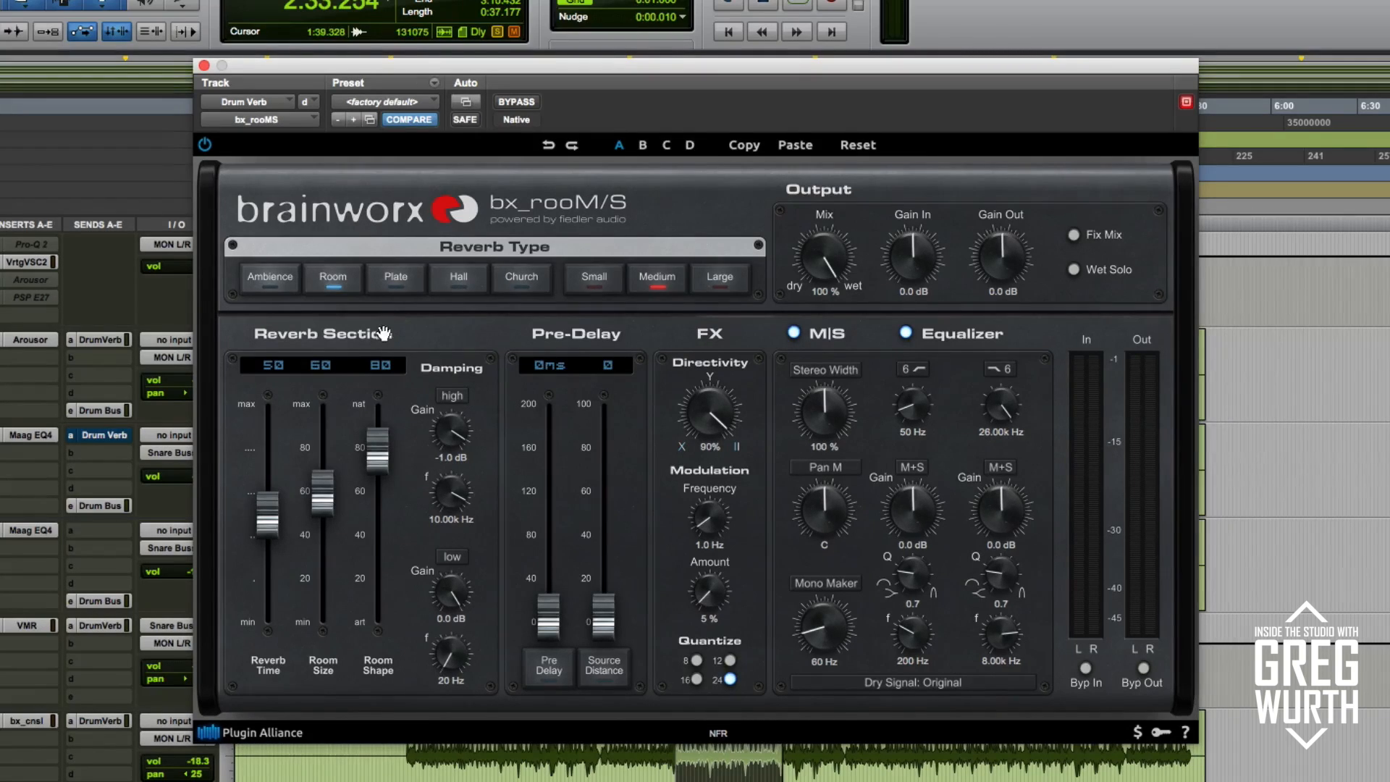
key(space)
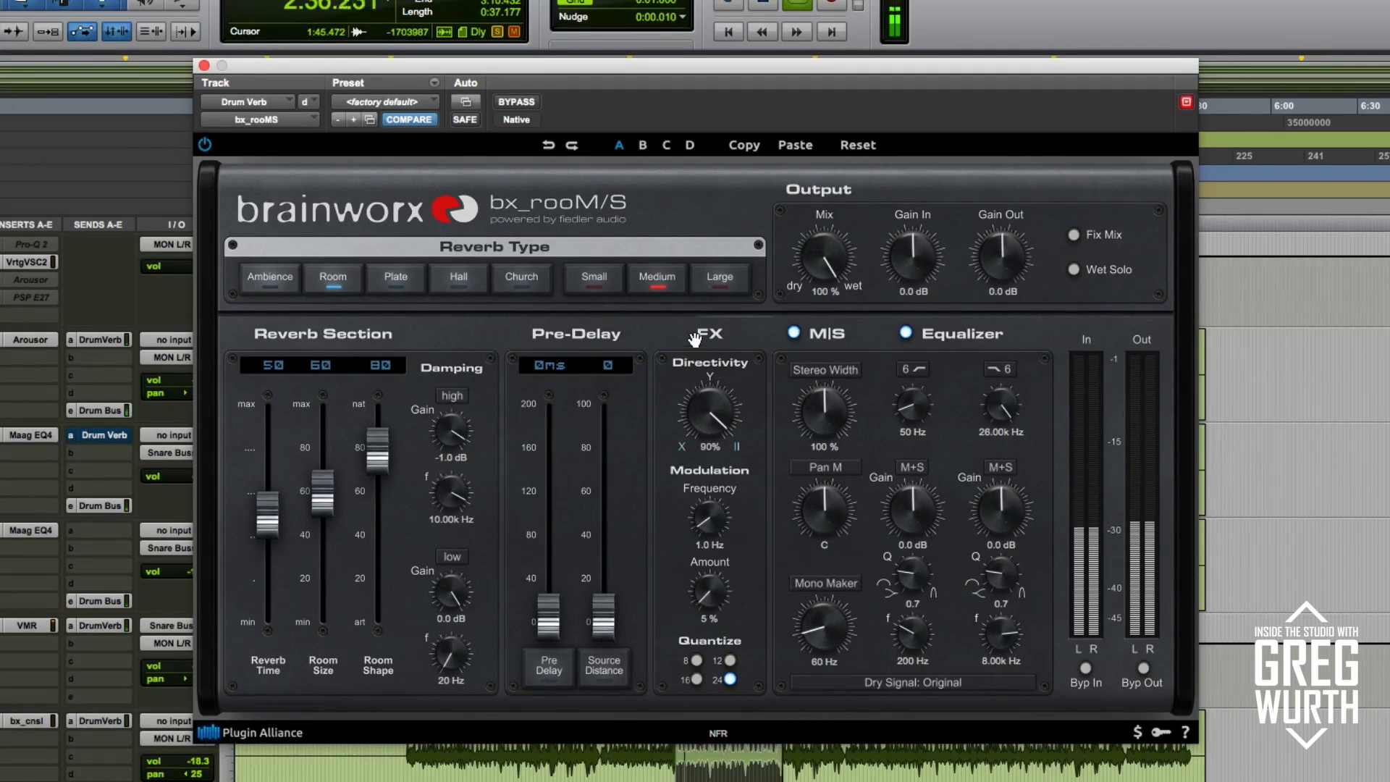
click(715, 286)
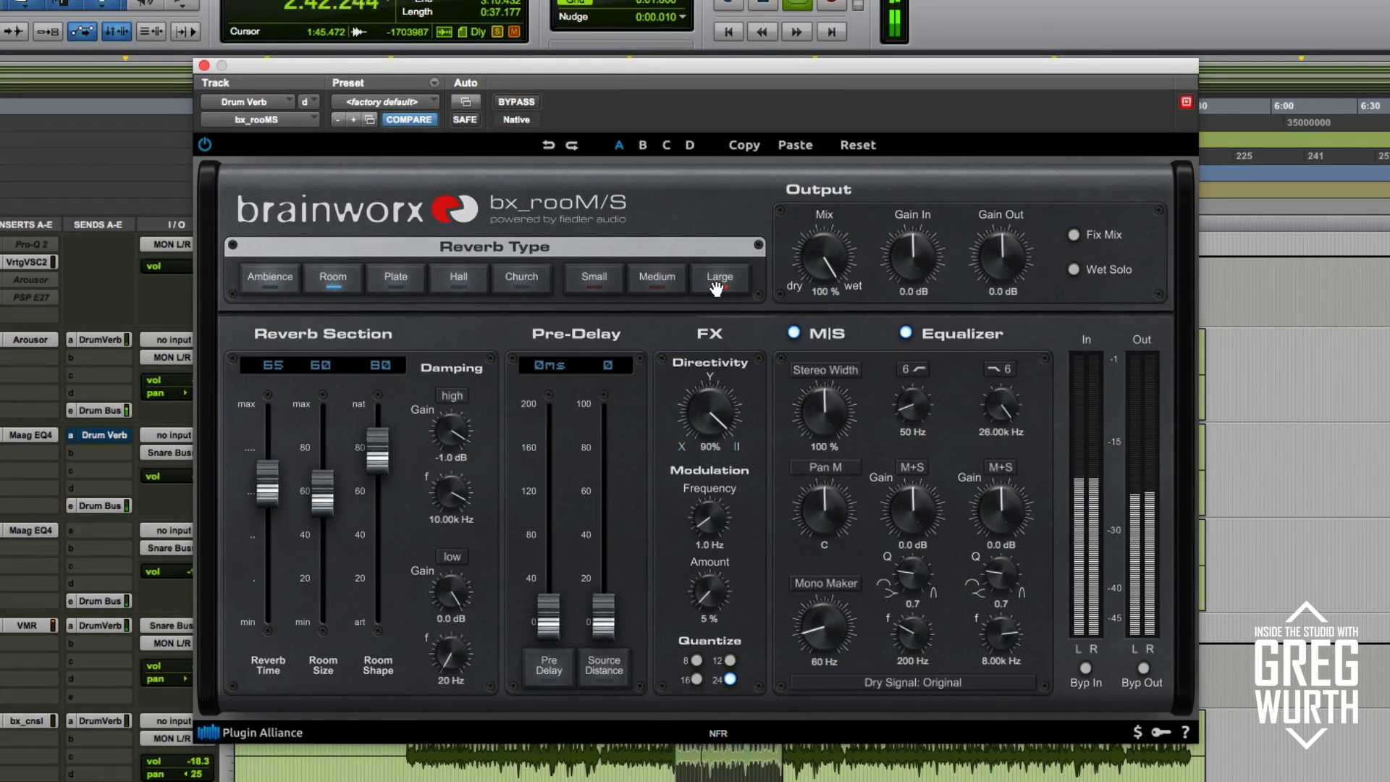
key(space)
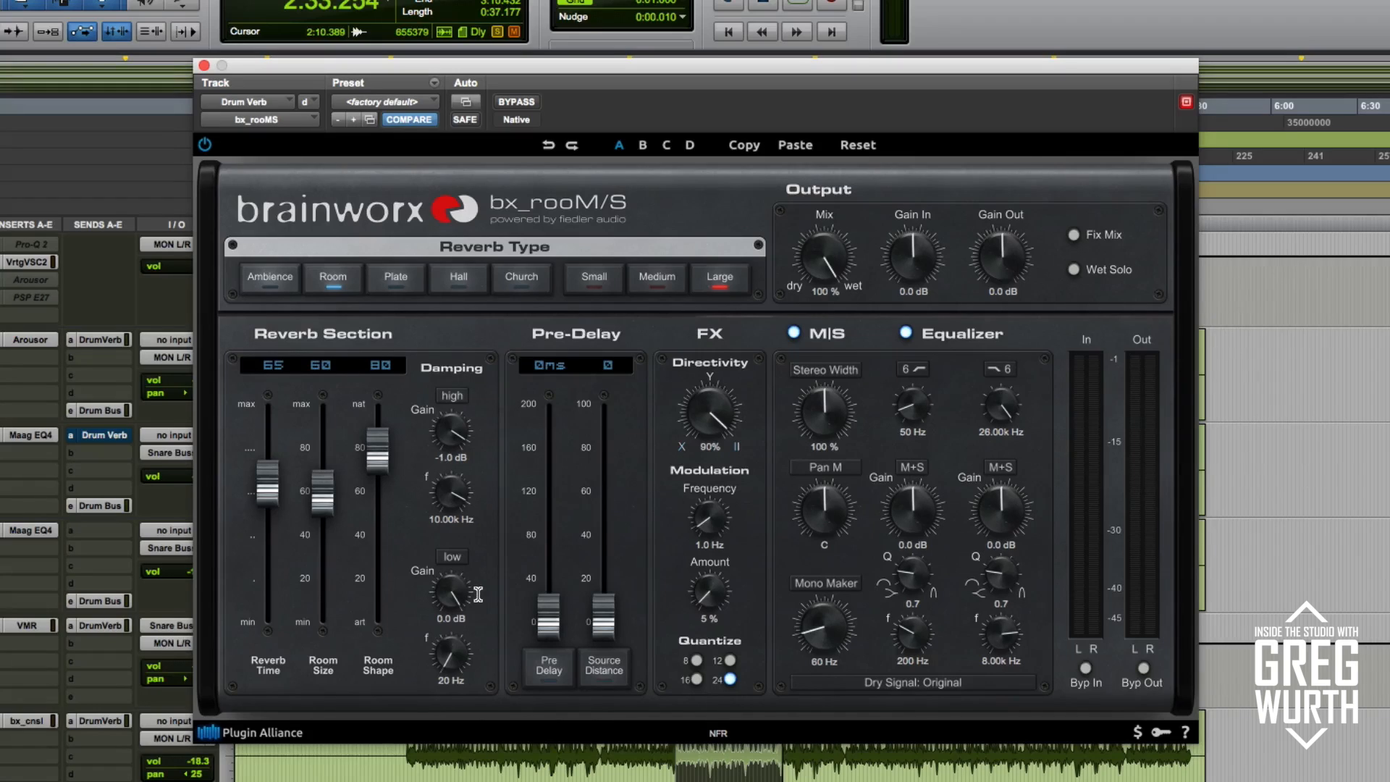
Step: Restart playback and set the reverb time to 55, room size to 66 and room shape to 82
key(space)
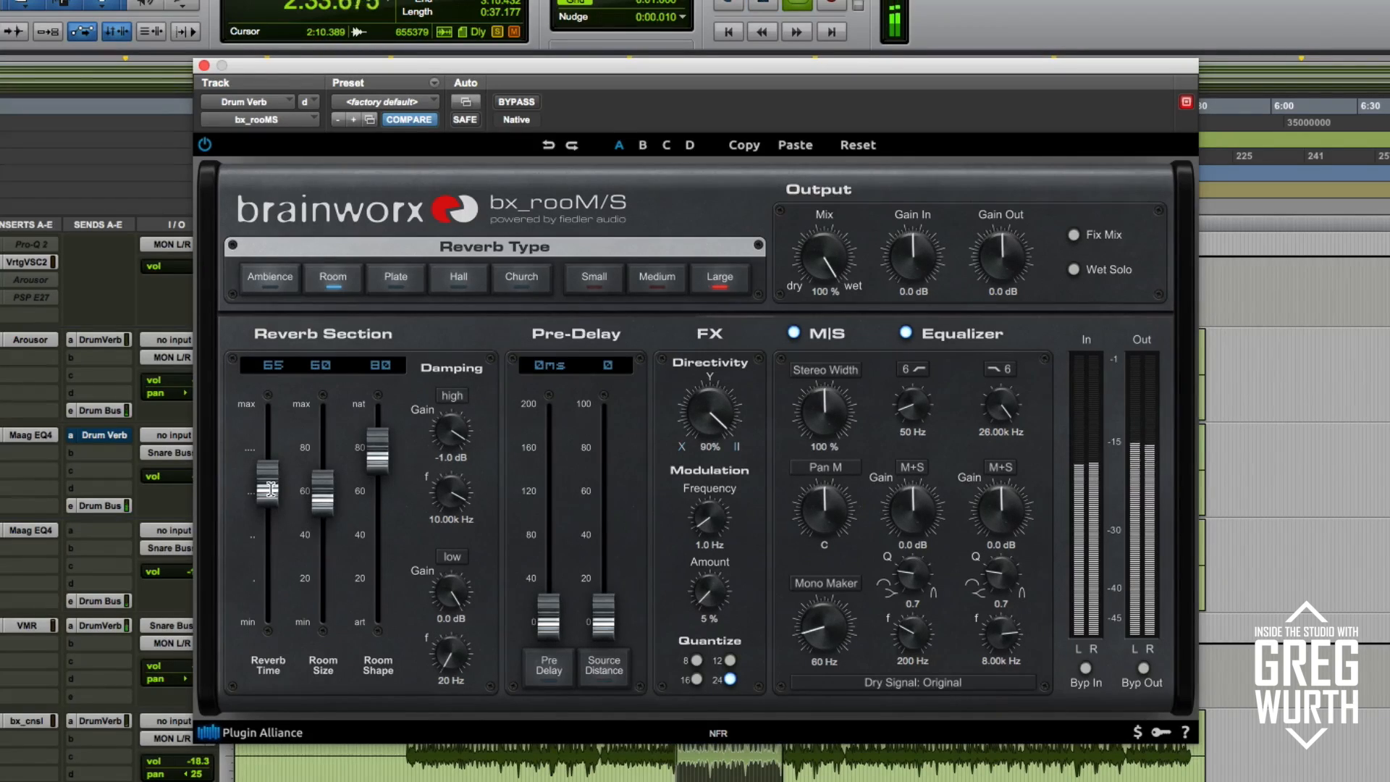
mouse_move(263, 487)
mouse_down()
mouse_move(270, 572)
mouse_move(267, 508)
mouse_up()
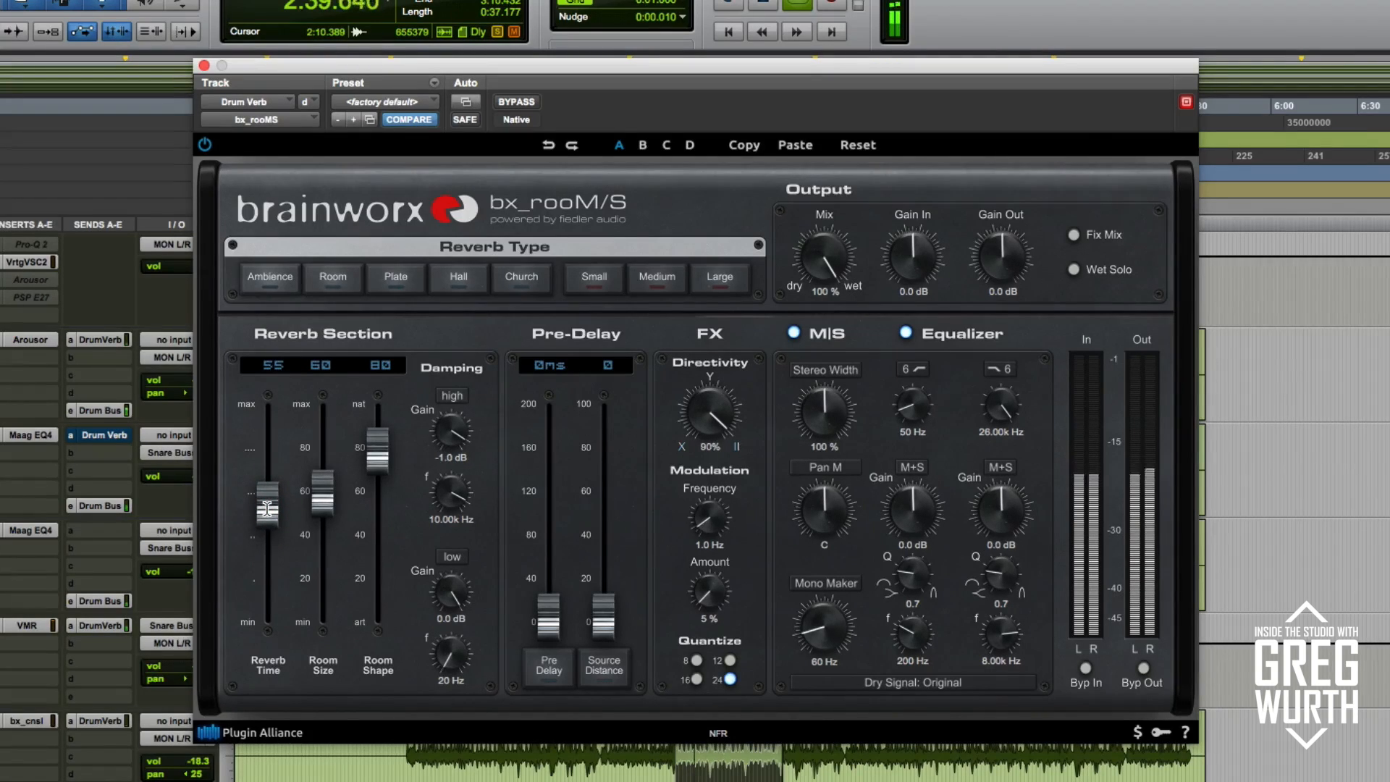
click(267, 508)
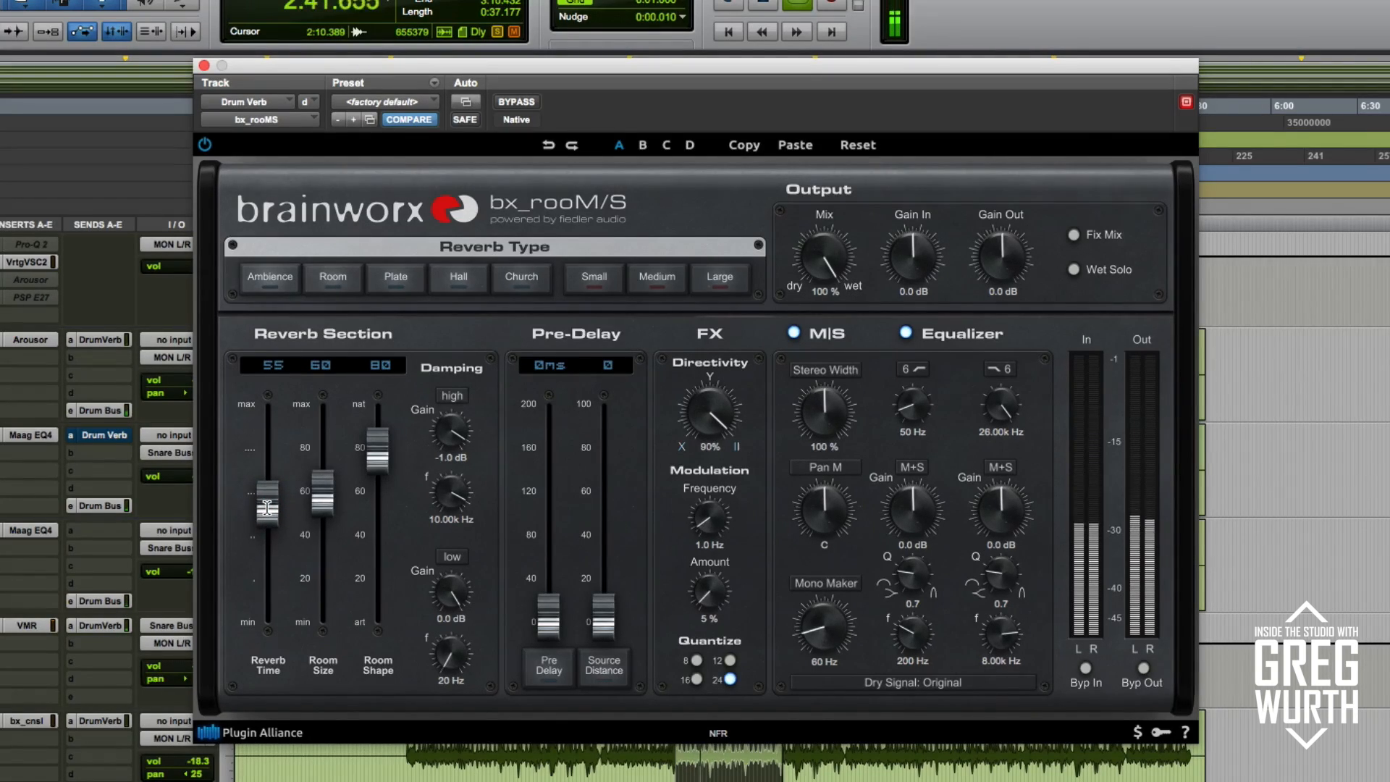
mouse_move(323, 498)
mouse_down()
mouse_move(322, 467)
mouse_move(319, 534)
mouse_move(312, 494)
mouse_up()
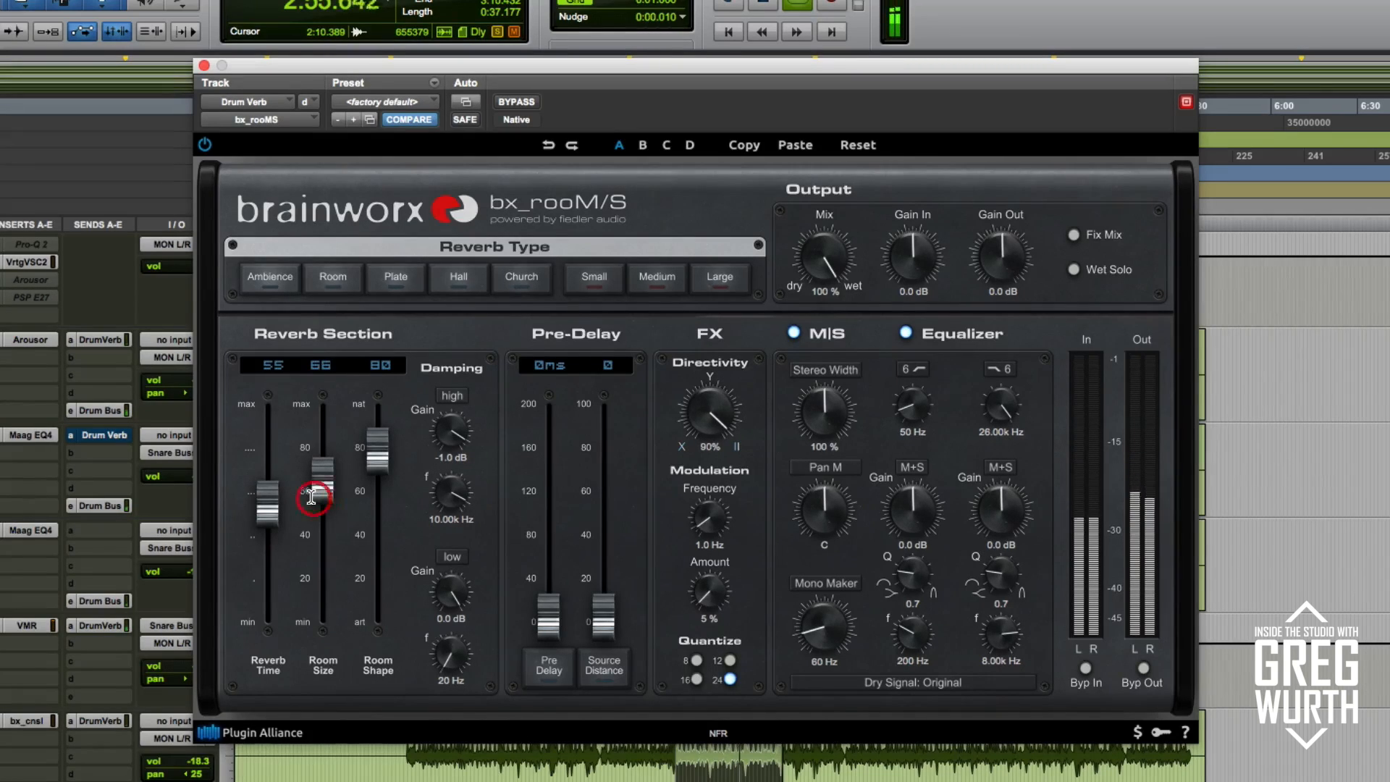
mouse_move(377, 452)
mouse_down()
mouse_move(384, 605)
mouse_move(372, 453)
mouse_up()
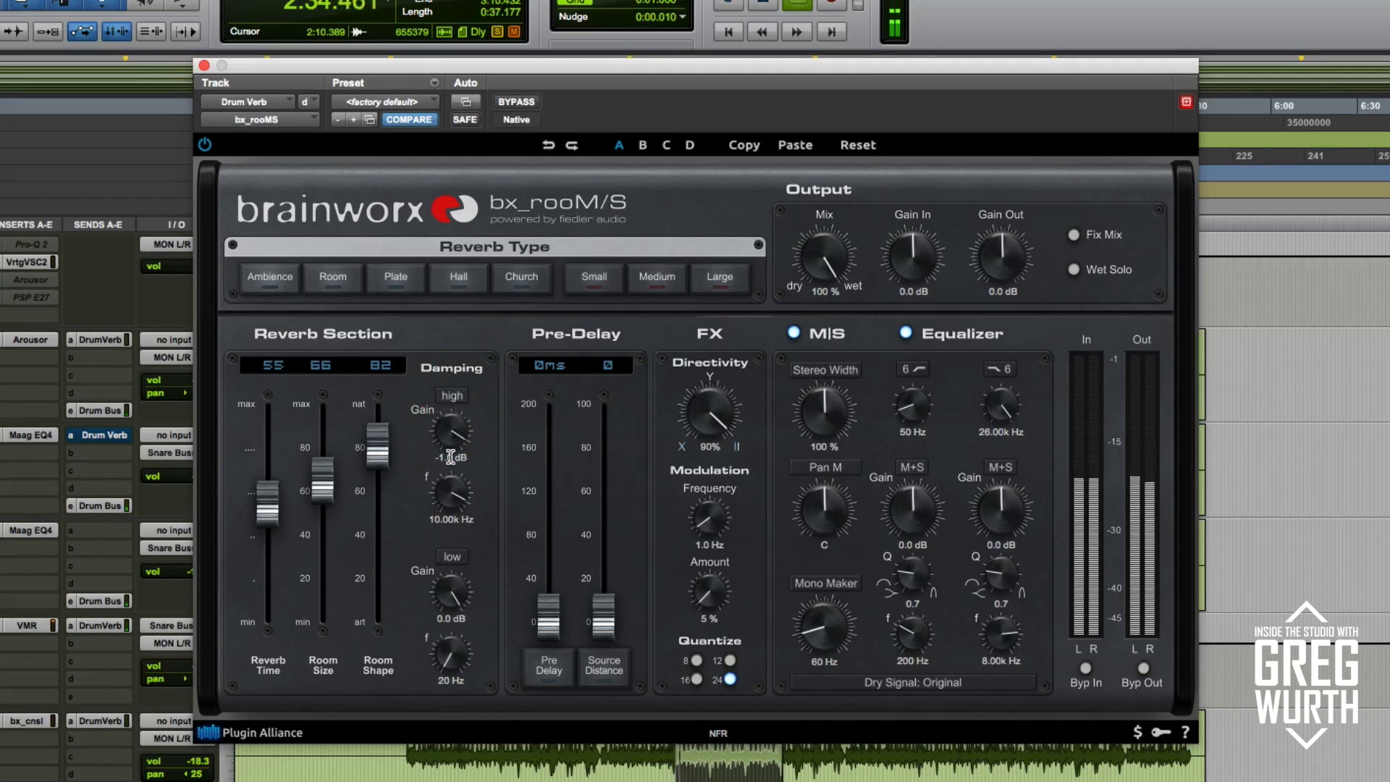
Step: Set the damping to -0.3 dB at 9.93 kHz for the highs and -1.4 dB at 130 Hz for the lows
drag(449, 489, 448, 543)
mouse_move(450, 428)
mouse_down()
mouse_move(449, 514)
mouse_move(441, 453)
mouse_move(474, 355)
mouse_up()
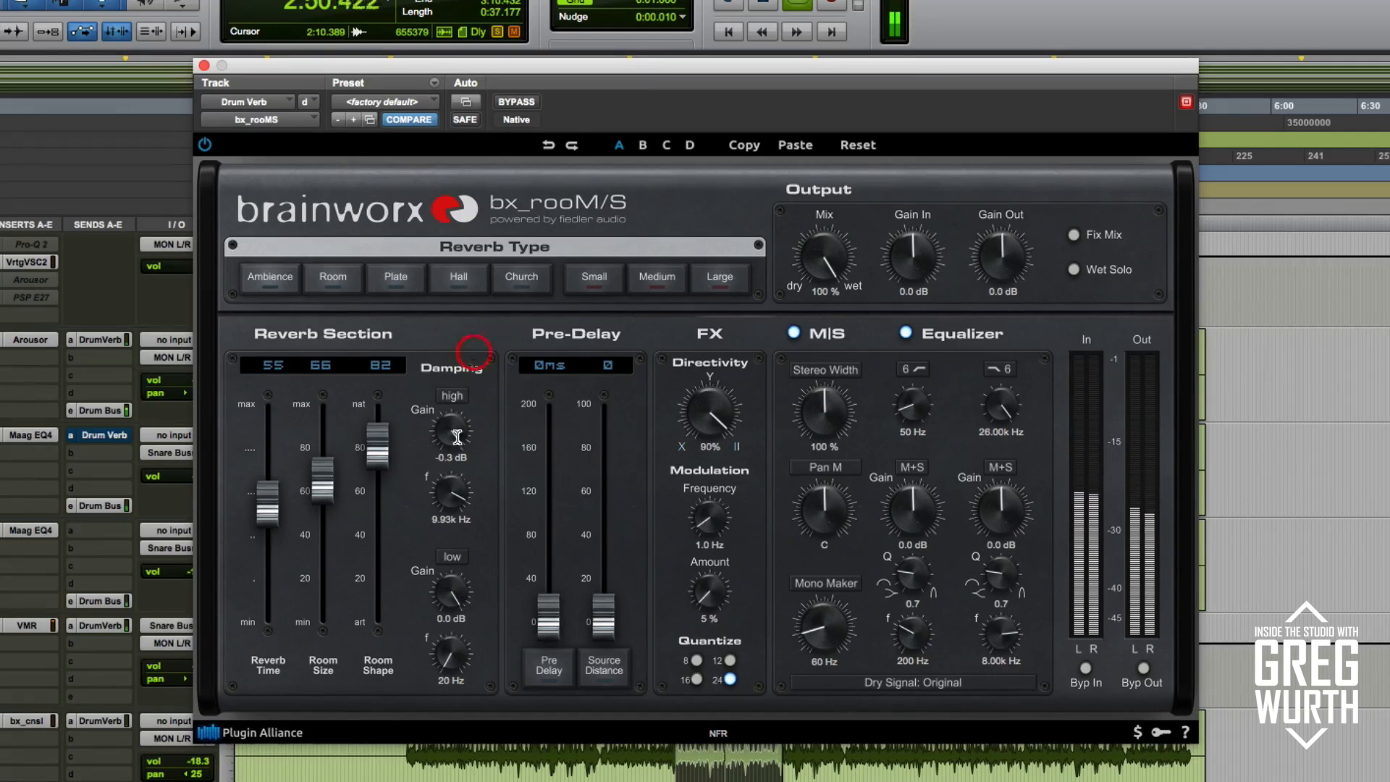
mouse_move(439, 660)
mouse_down()
mouse_move(445, 597)
mouse_move(425, 675)
mouse_up()
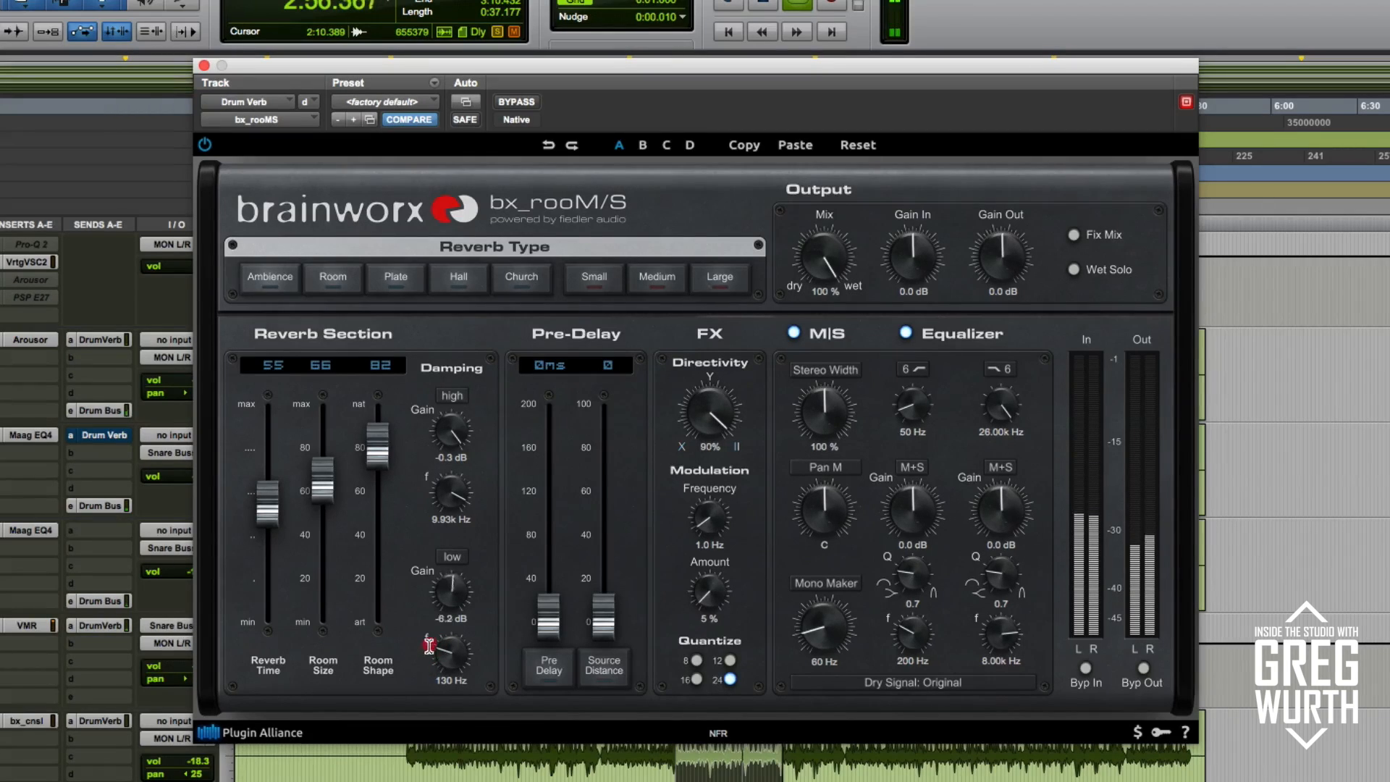
drag(435, 606, 445, 640)
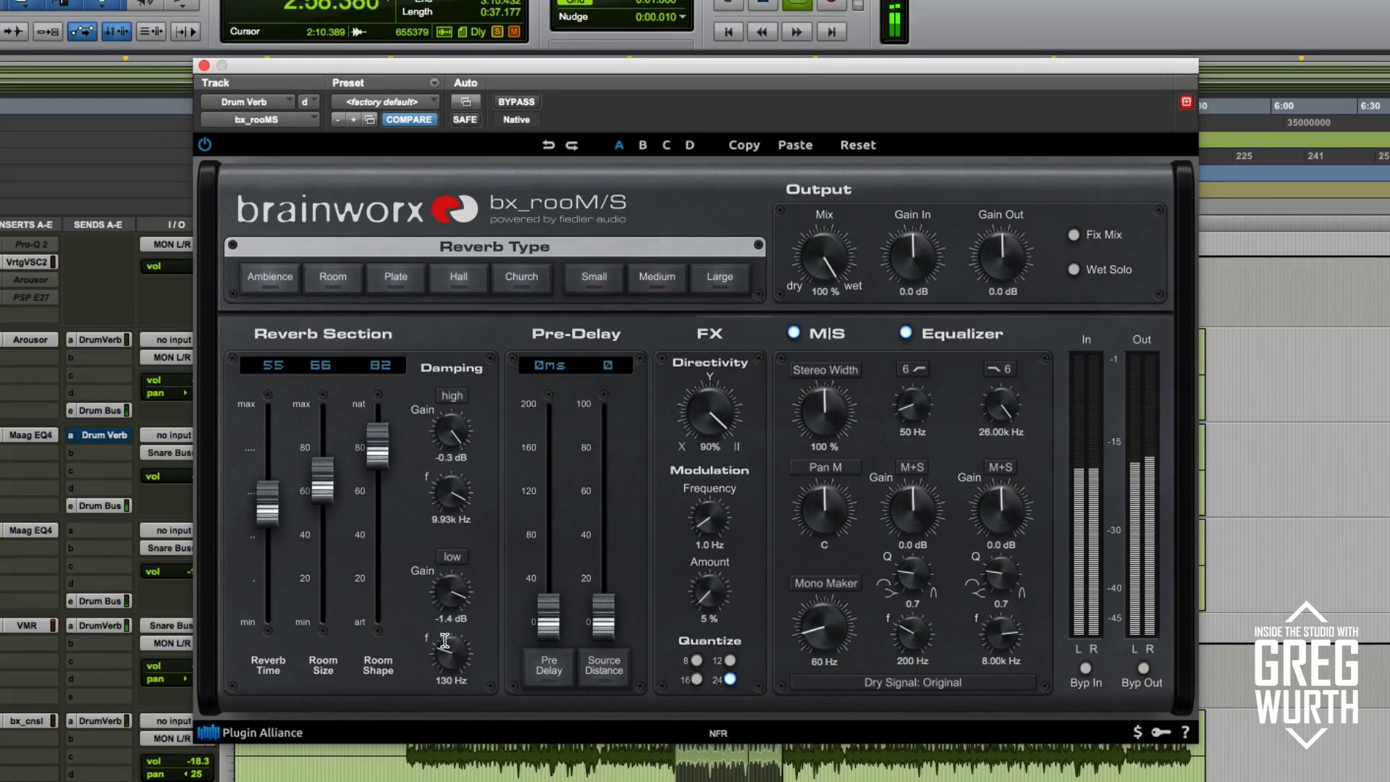
Step: Set the pre-delay to 14 ms and the source distance to 55
drag(546, 617, 576, 508)
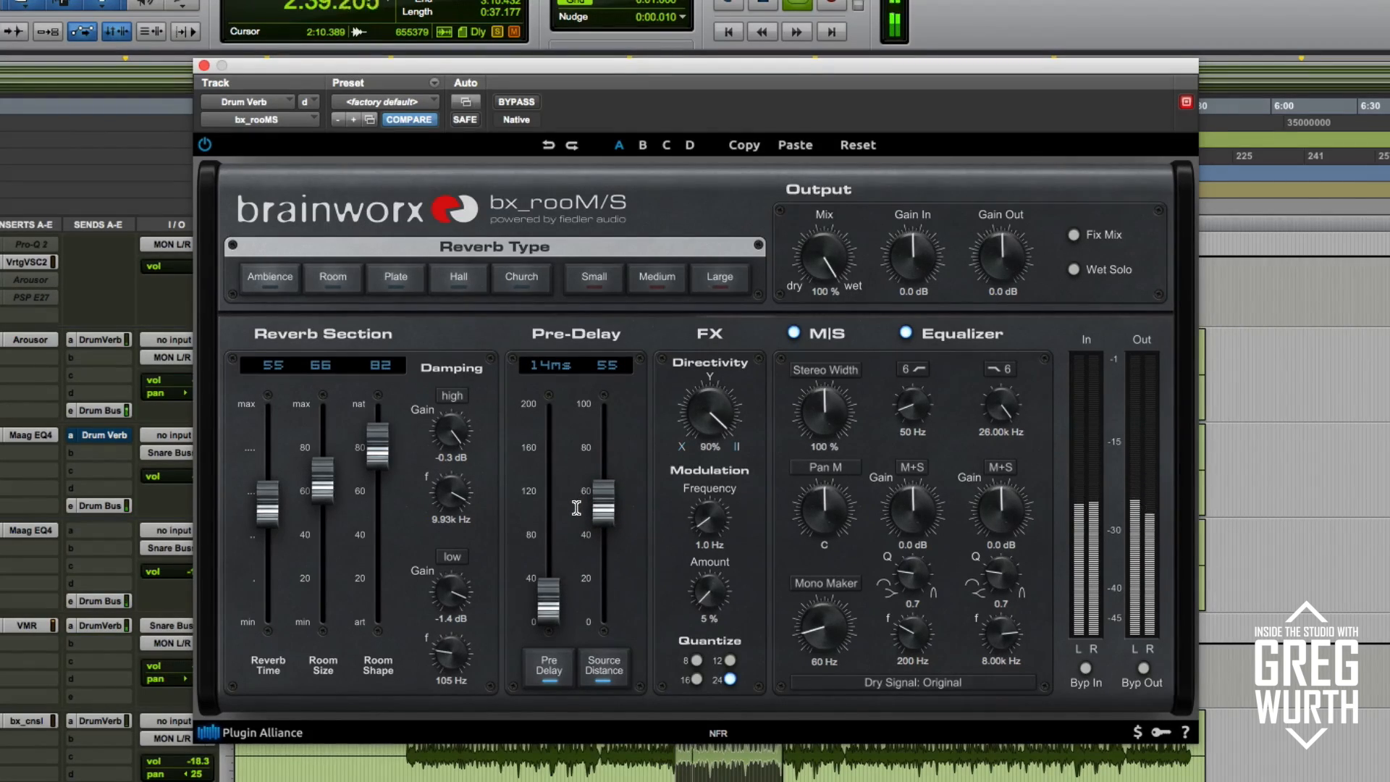
Step: Try the FX modulation with an amount of 100 % and a frequency of 1.5 Hz
mouse_move(702, 516)
mouse_down()
mouse_move(706, 443)
mouse_move(713, 495)
mouse_up()
drag(710, 579, 702, 534)
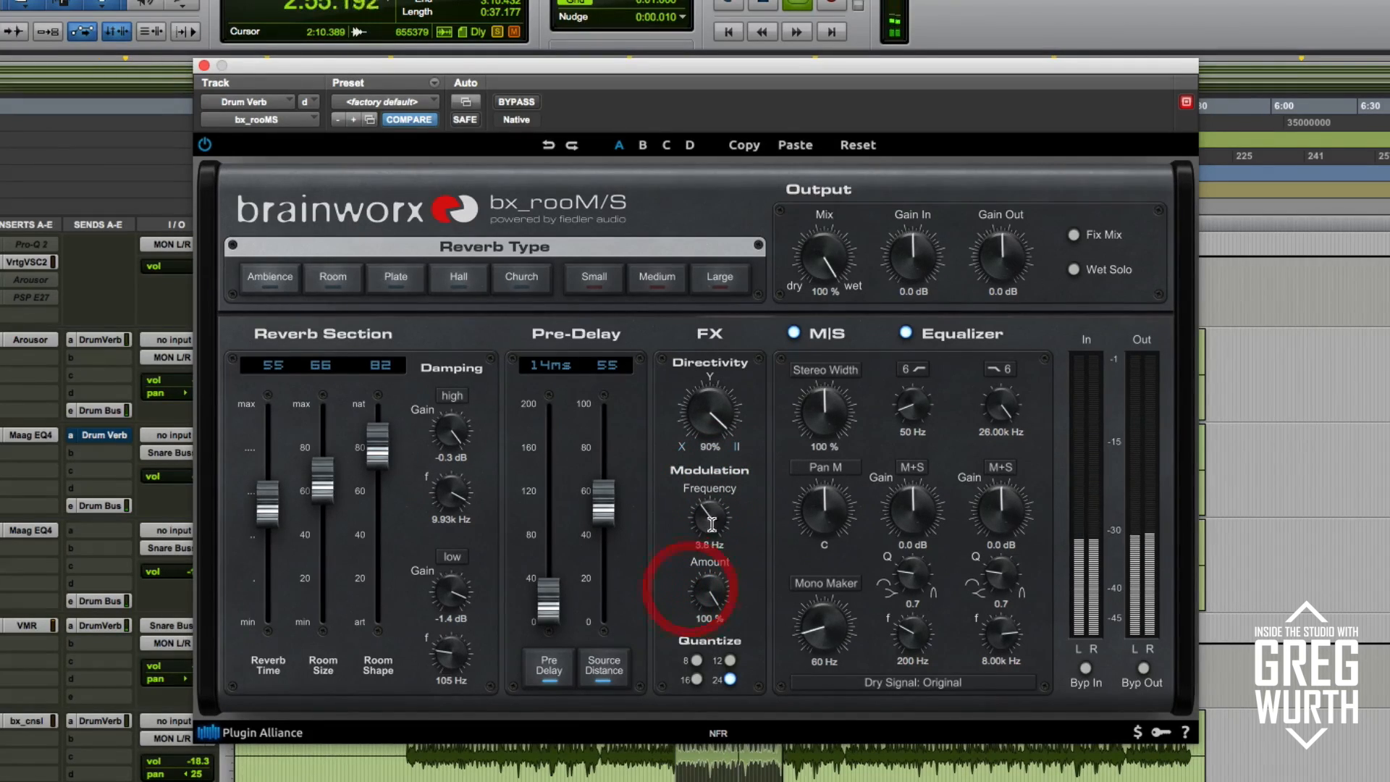
drag(693, 547, 697, 571)
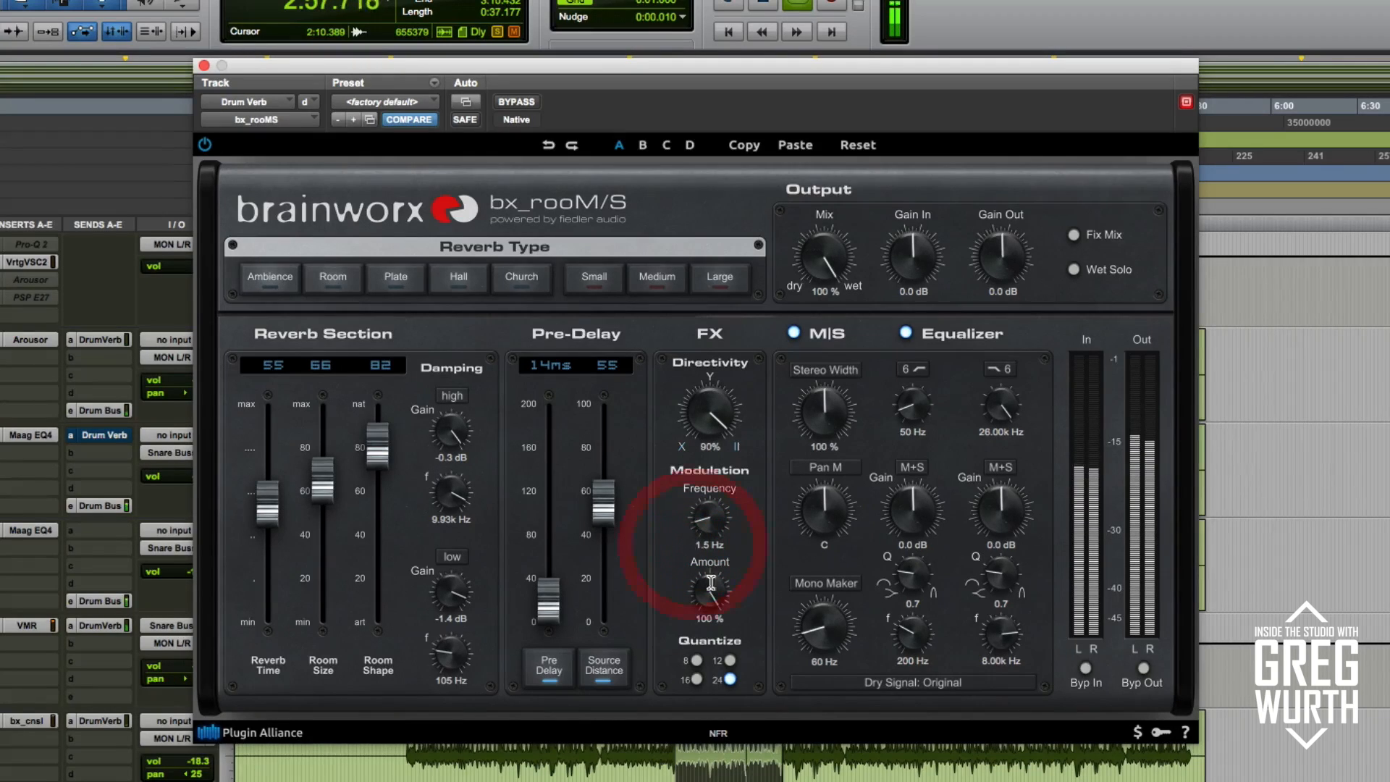
Step: Try the 12, 8 and 16 quantize settings in turn while listening to the modulated reverb
click(729, 659)
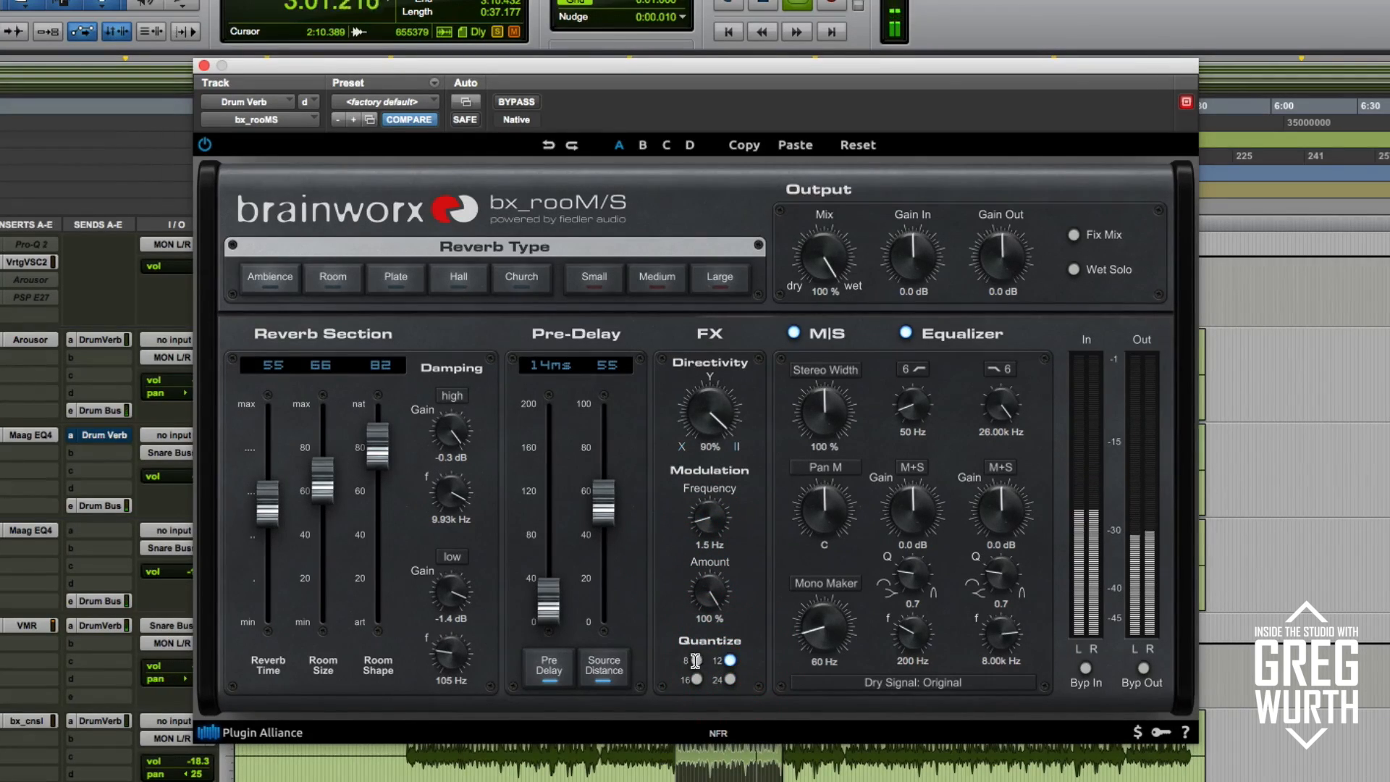
click(695, 661)
click(697, 679)
Step: Try a directivity of -29 % with modulation at 3.6 Hz and an amount of 89 %
drag(709, 590, 691, 778)
drag(703, 423, 702, 481)
drag(706, 582, 699, 400)
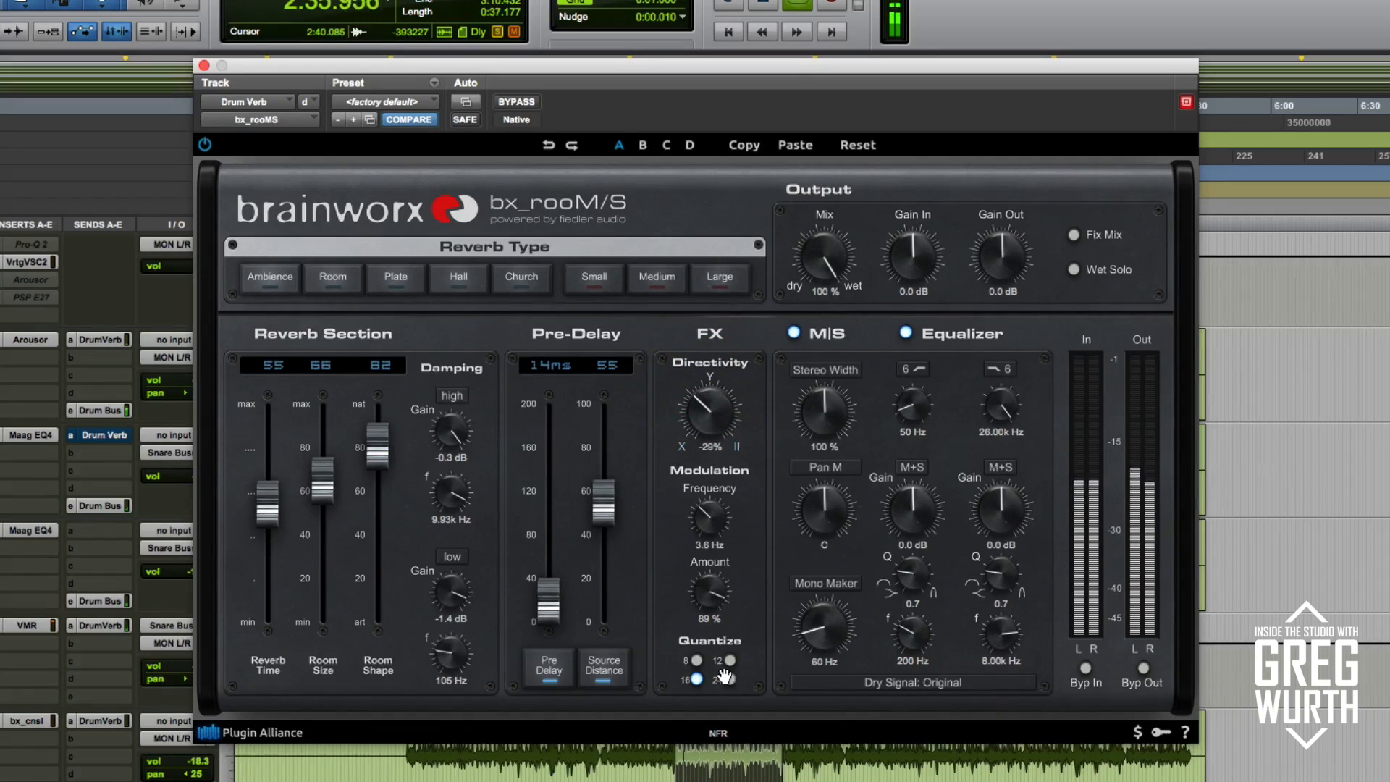
Step: Set quantize to 24, modulation frequency to 9.1 Hz, directivity to True and modulation amount to 0 %
click(707, 615)
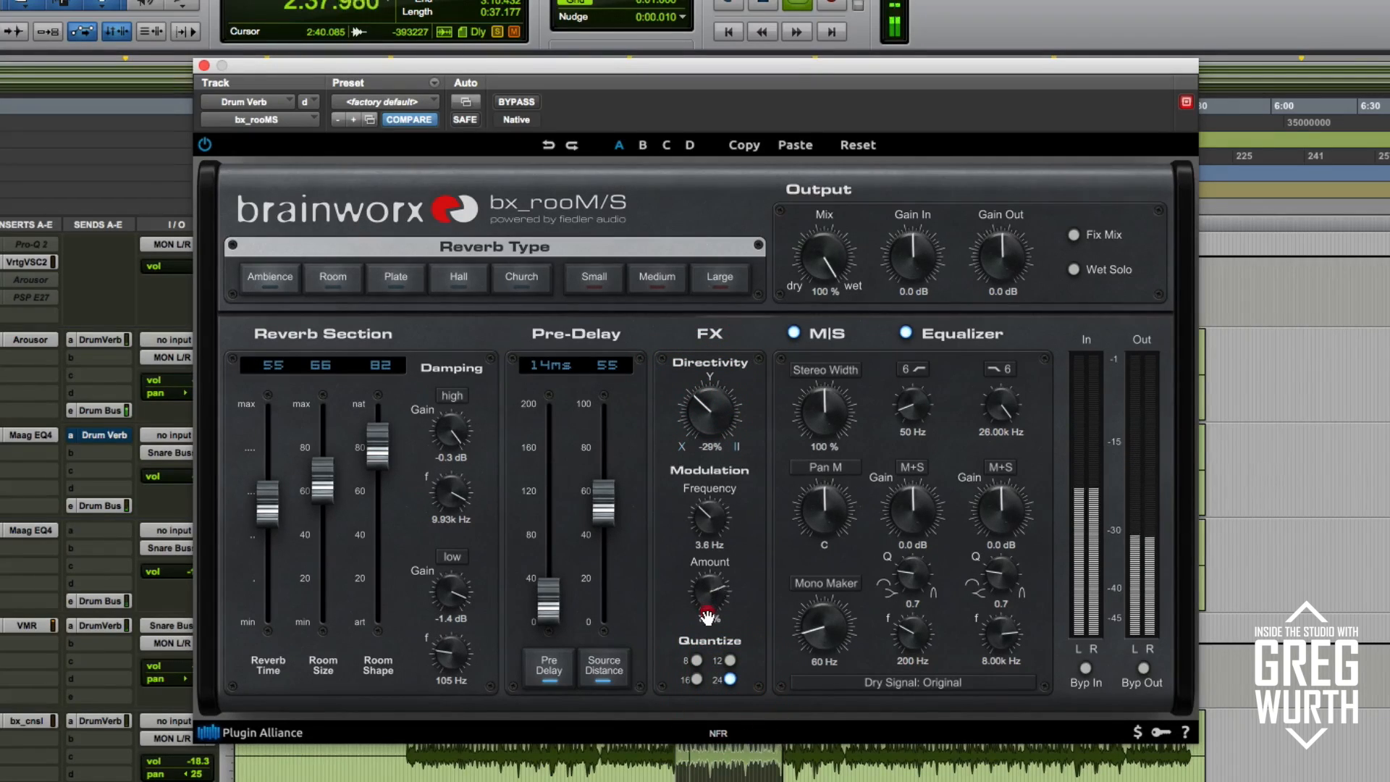
drag(707, 519, 701, 443)
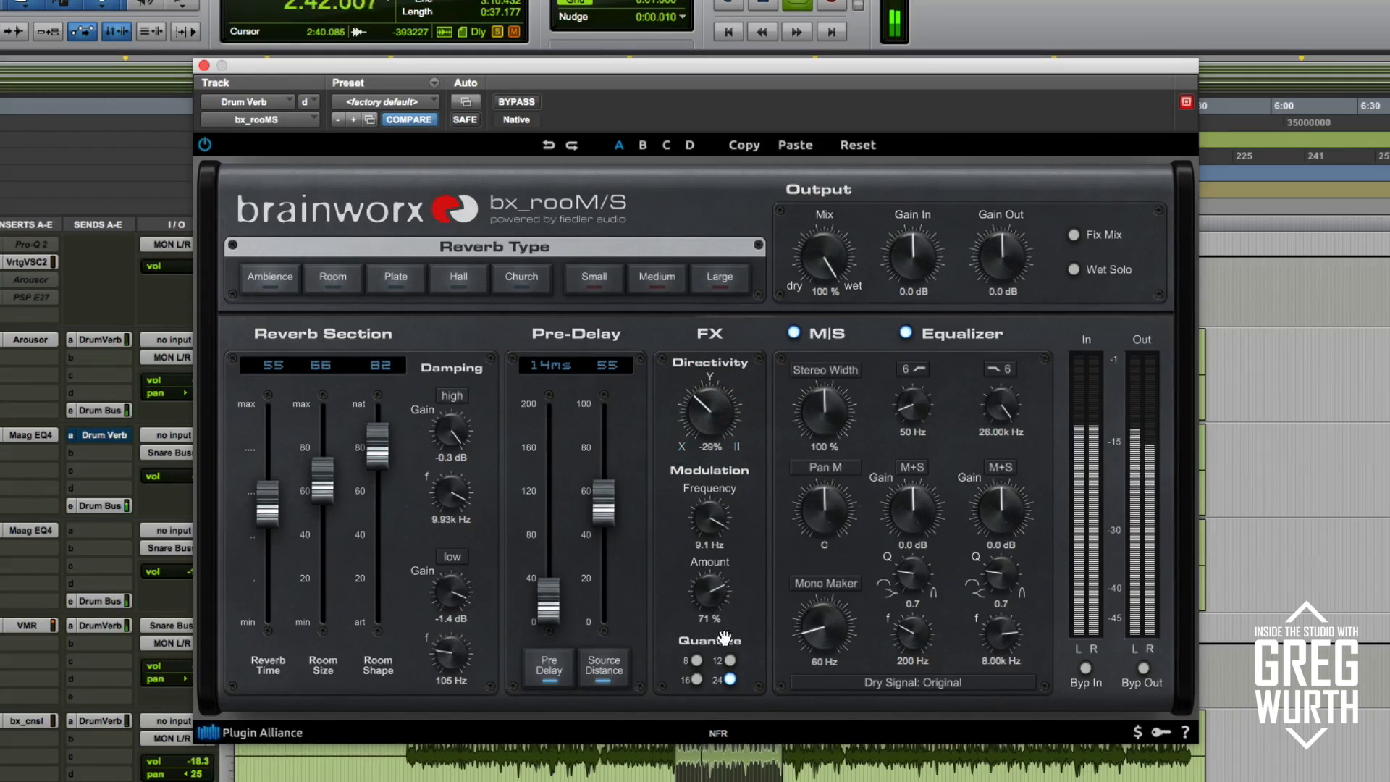
drag(714, 422, 701, 226)
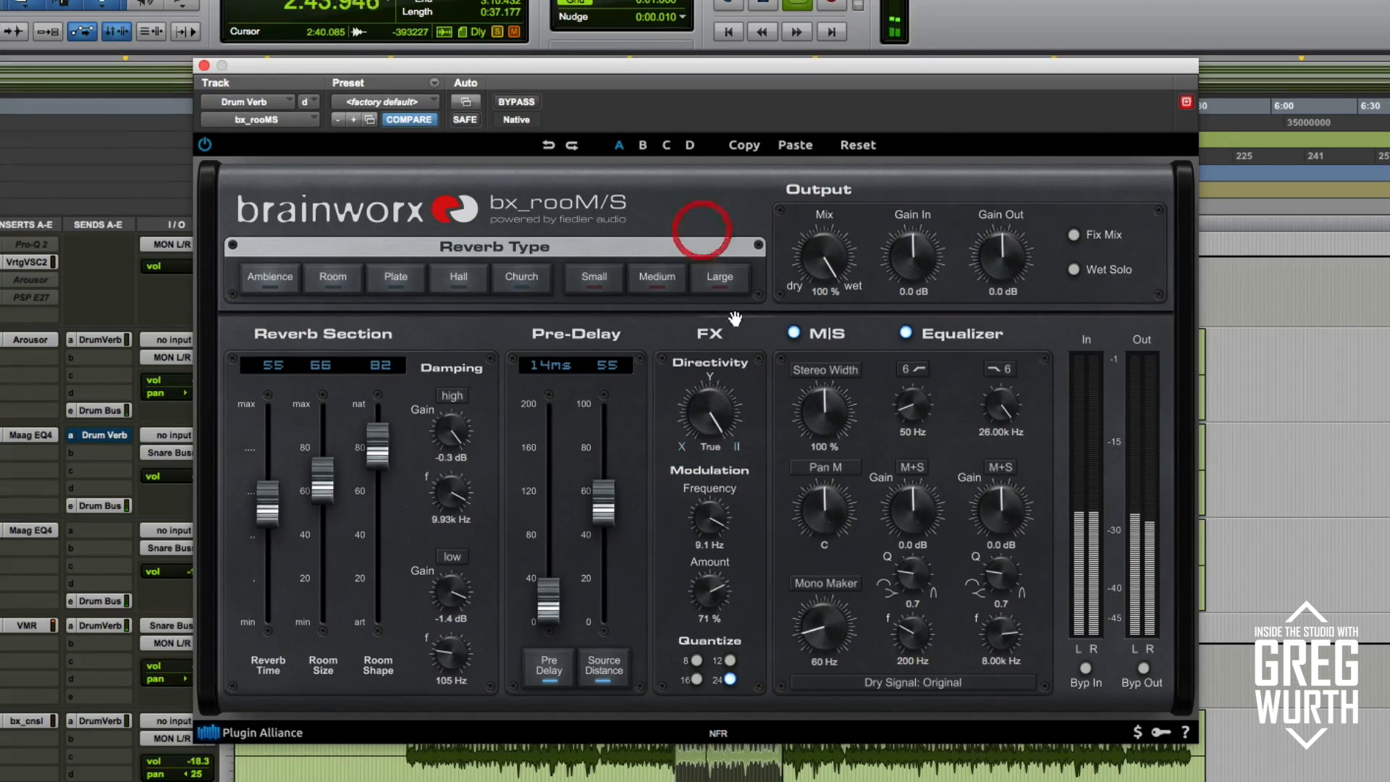
drag(712, 591, 715, 749)
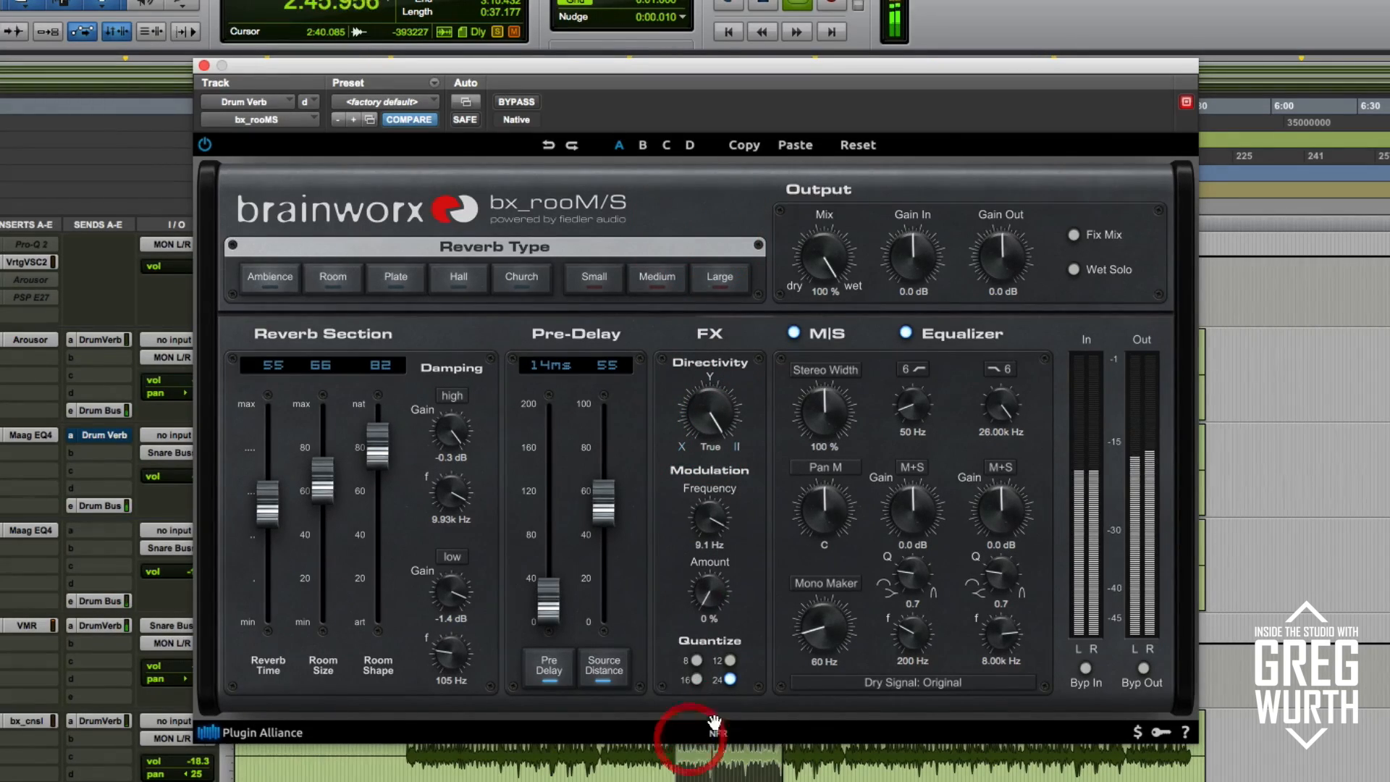
Step: Toggle the Equalizer and M|S sections off and back on to compare the sound
click(906, 333)
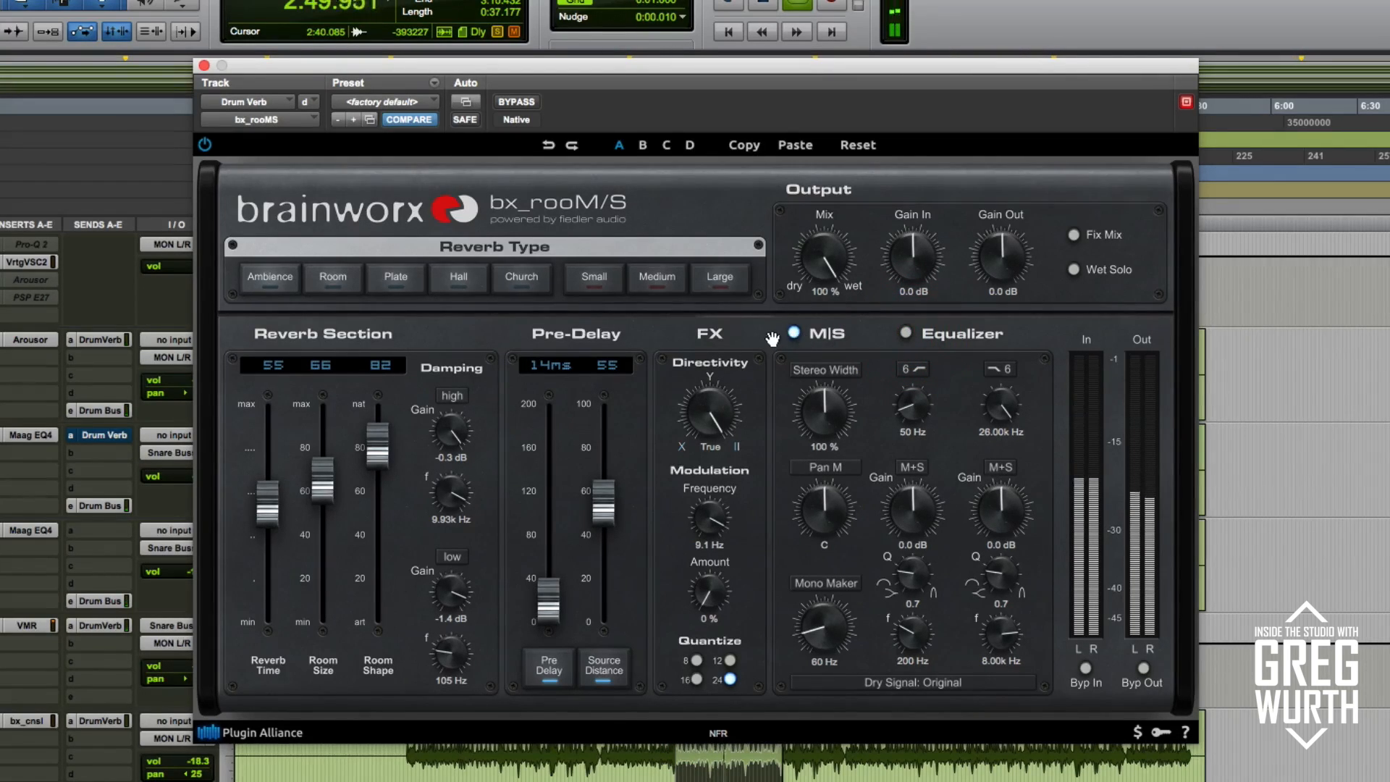
click(794, 333)
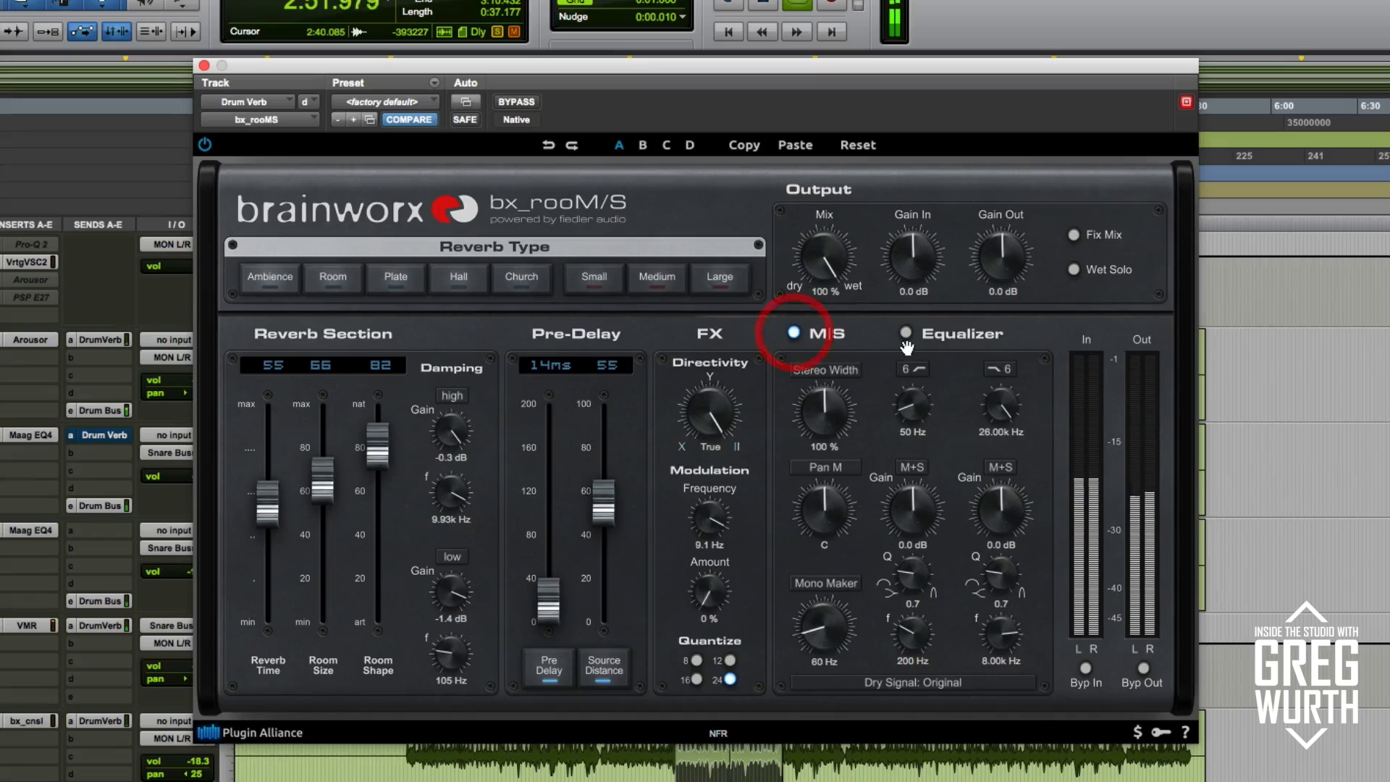
click(906, 333)
Step: Widen the stereo width to 130 % and turn the Mono Maker off
mouse_move(821, 414)
mouse_down()
mouse_move(832, 353)
mouse_move(816, 399)
mouse_up()
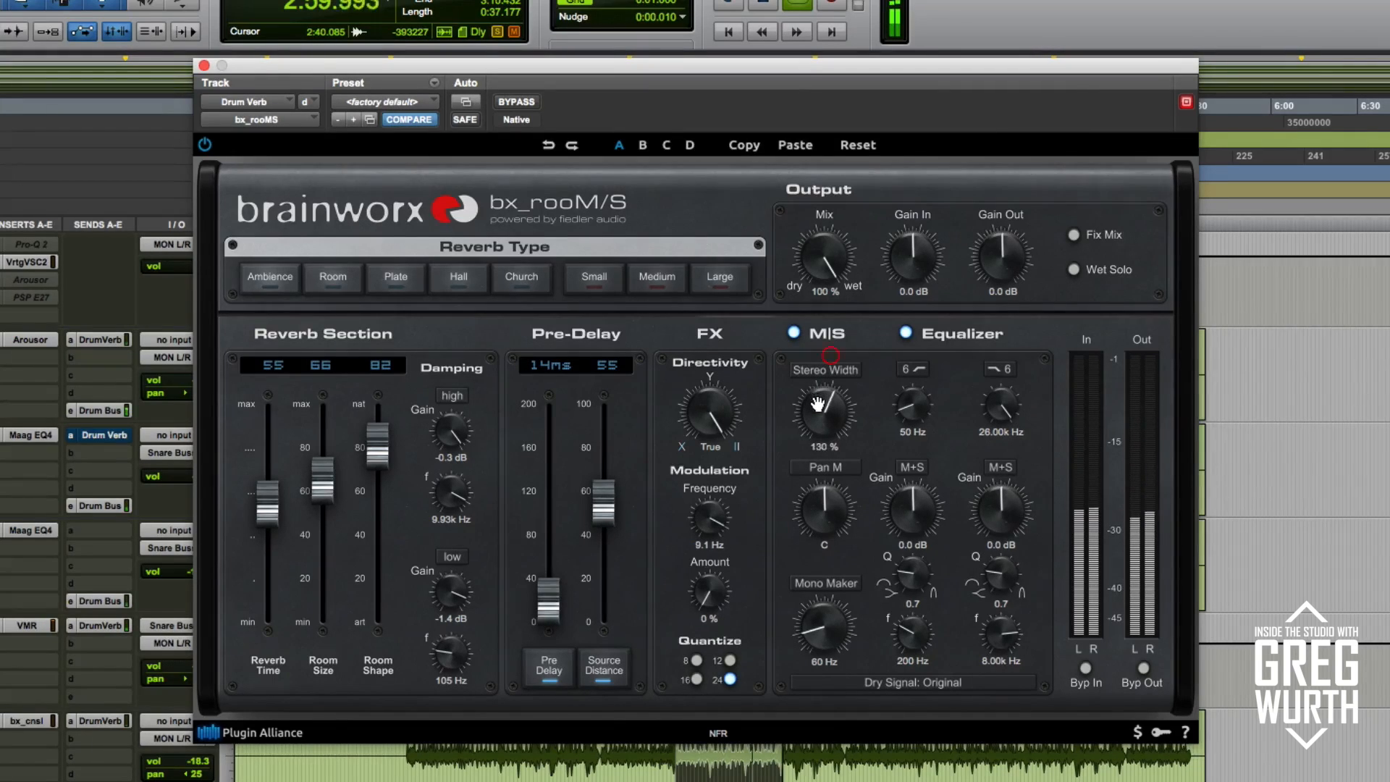
drag(814, 648, 813, 676)
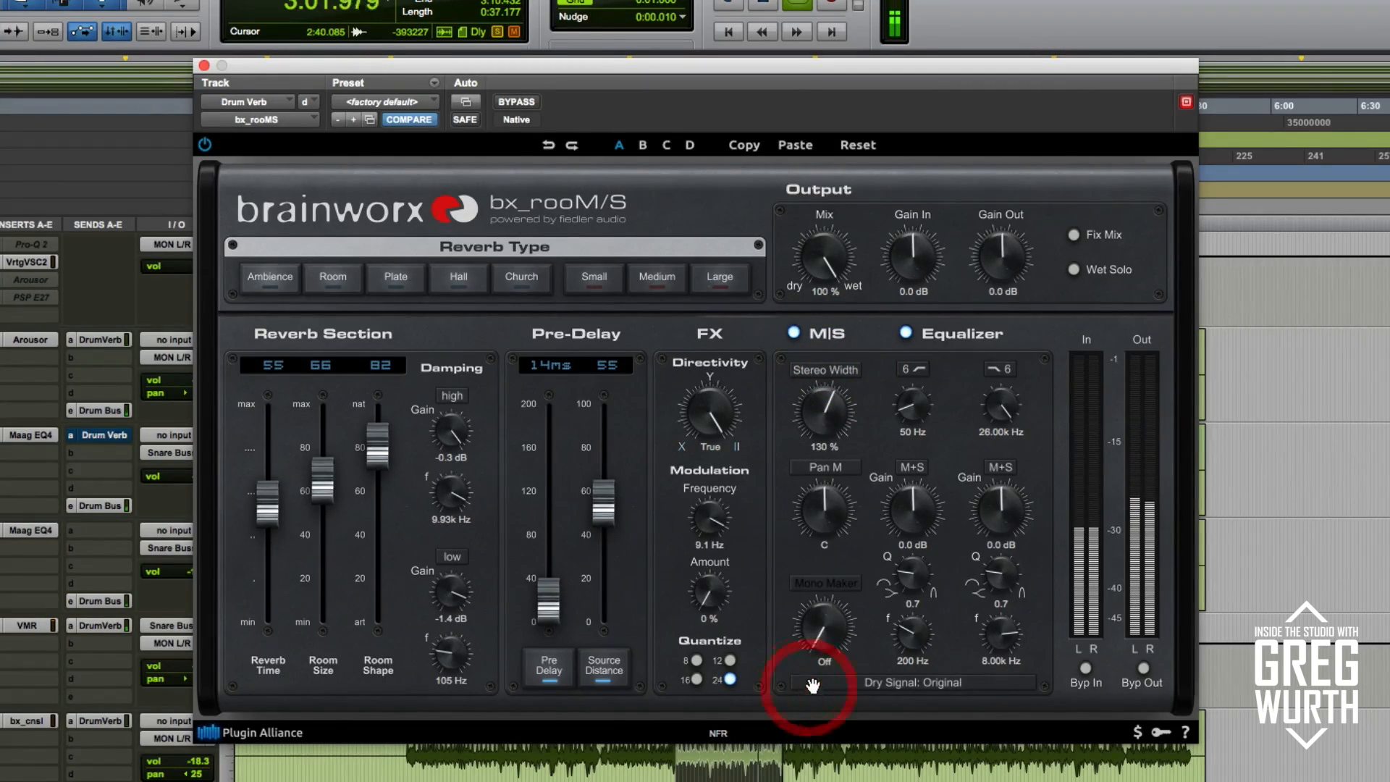
Step: Set the Mono Maker to 137 Hz and switch the low EQ band to M and the high EQ band to S
drag(809, 619, 783, 570)
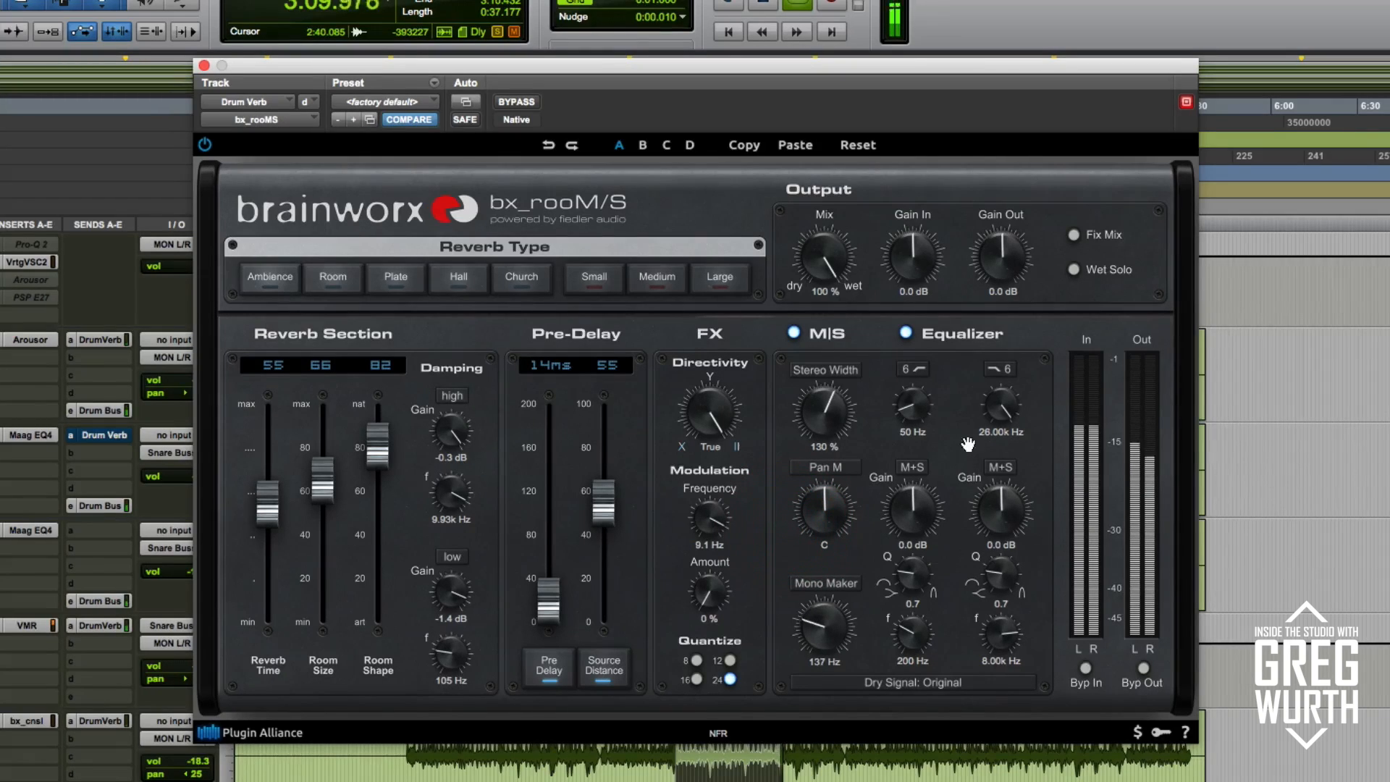
click(913, 469)
click(932, 508)
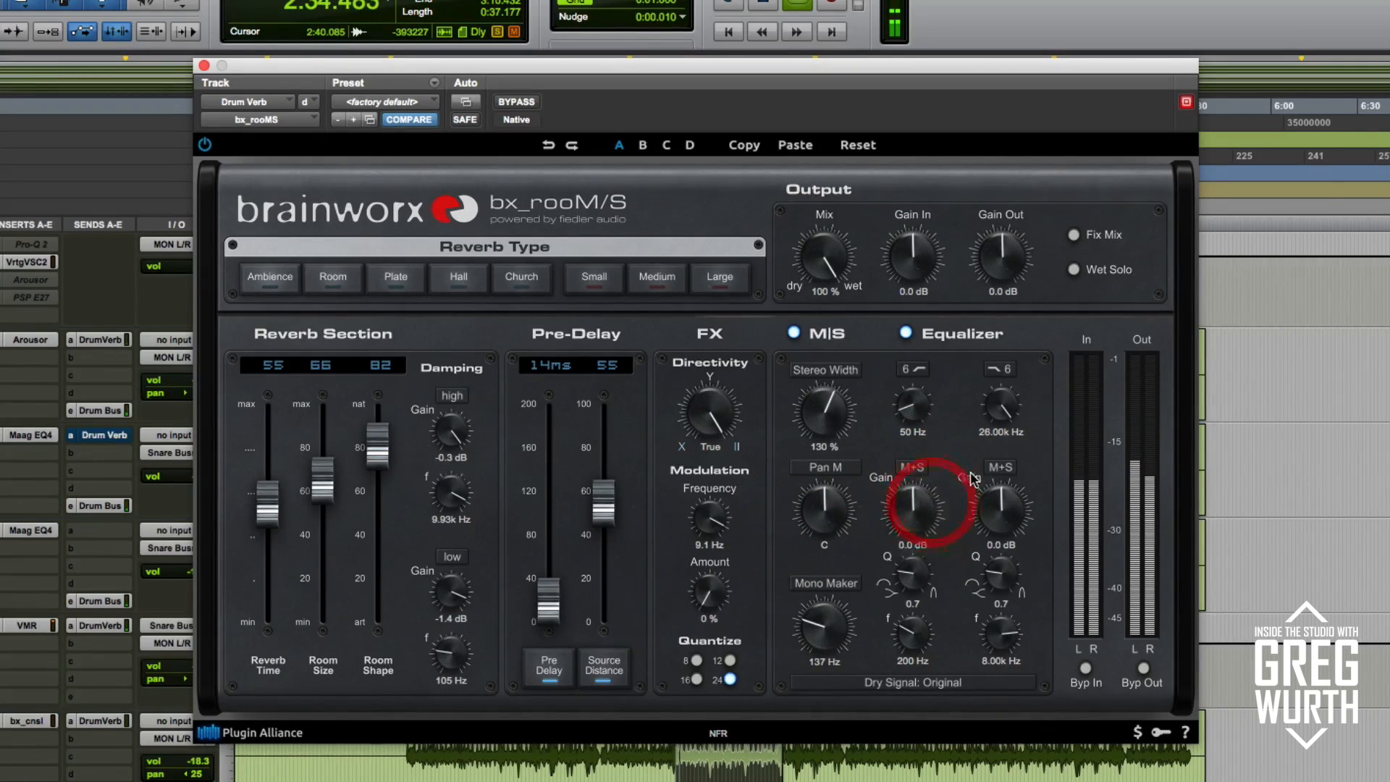
click(1000, 467)
click(1023, 524)
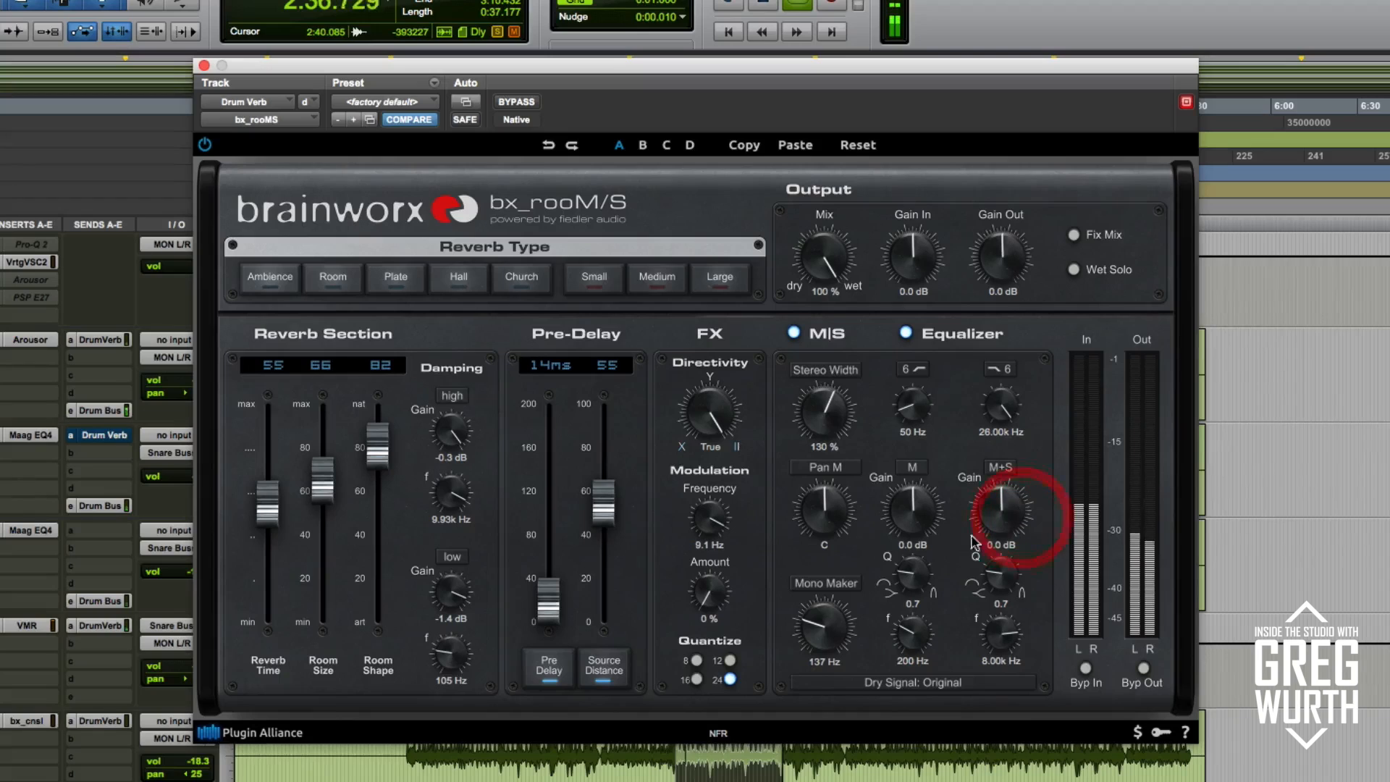
Step: Shape the mid EQ band at 1.75 kHz with a Q of 1.5 and a gain of +1.6 dB
drag(906, 521, 906, 497)
drag(912, 620, 902, 532)
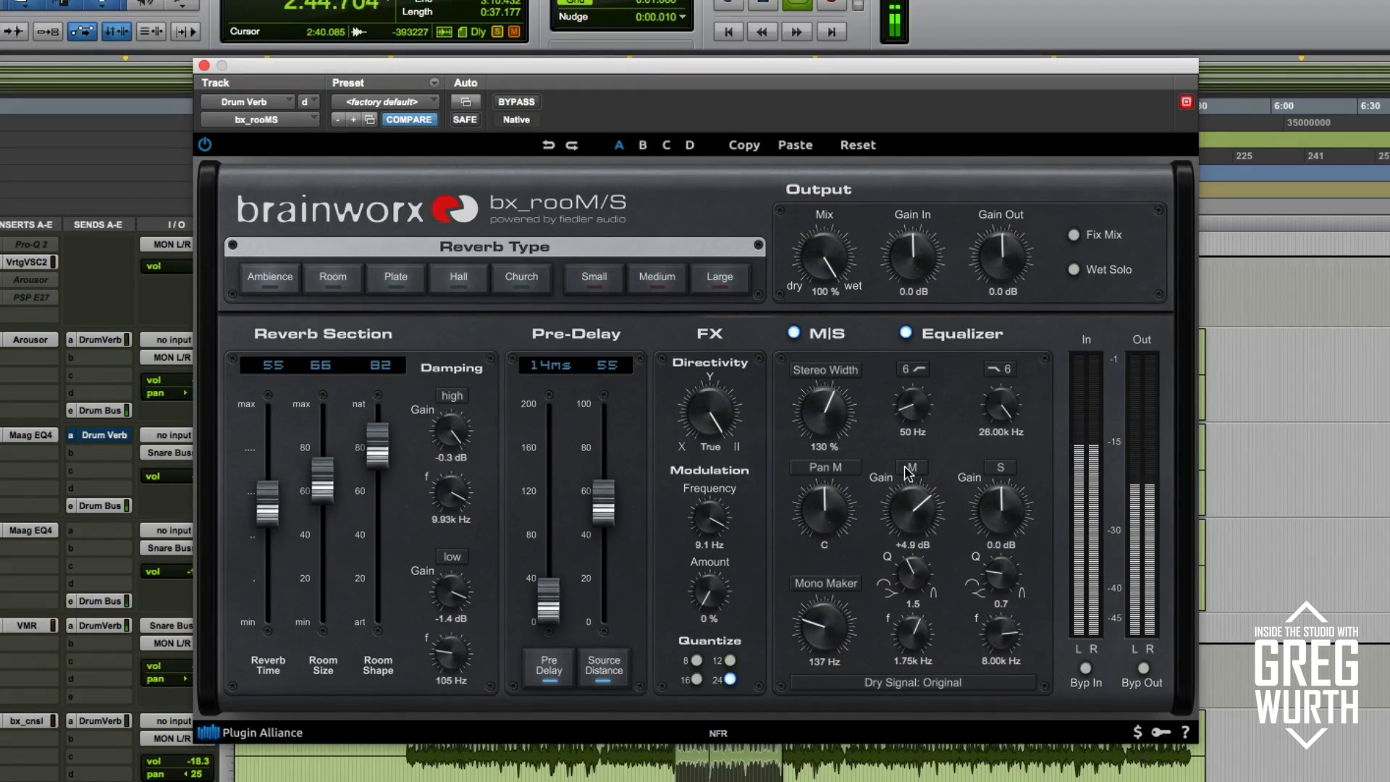
drag(911, 518, 900, 537)
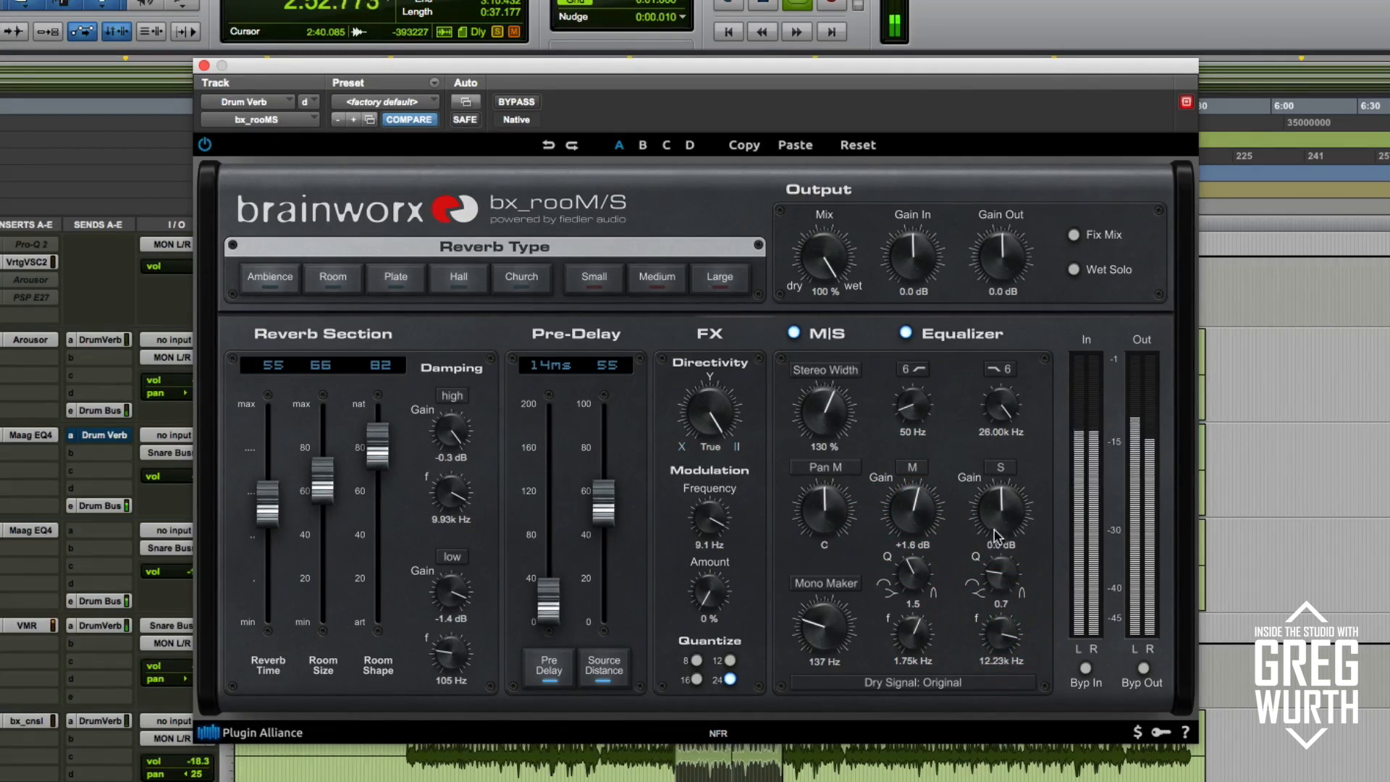
Step: Boost the side EQ band +2.2 dB at 12.23 kHz with Q 1.1, and set the low-cut filter to 334 Hz and high-cut to 12.98 kHz
click(989, 576)
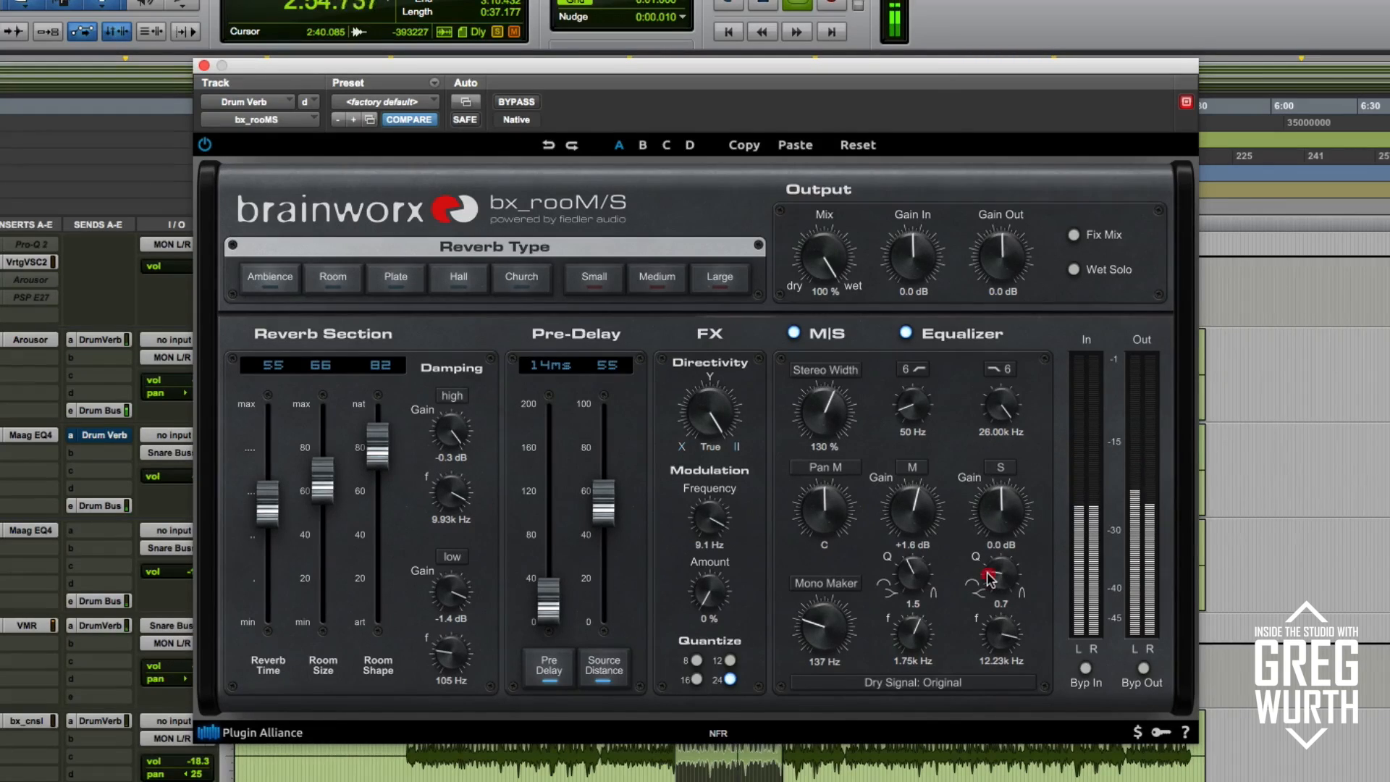
drag(990, 562, 990, 503)
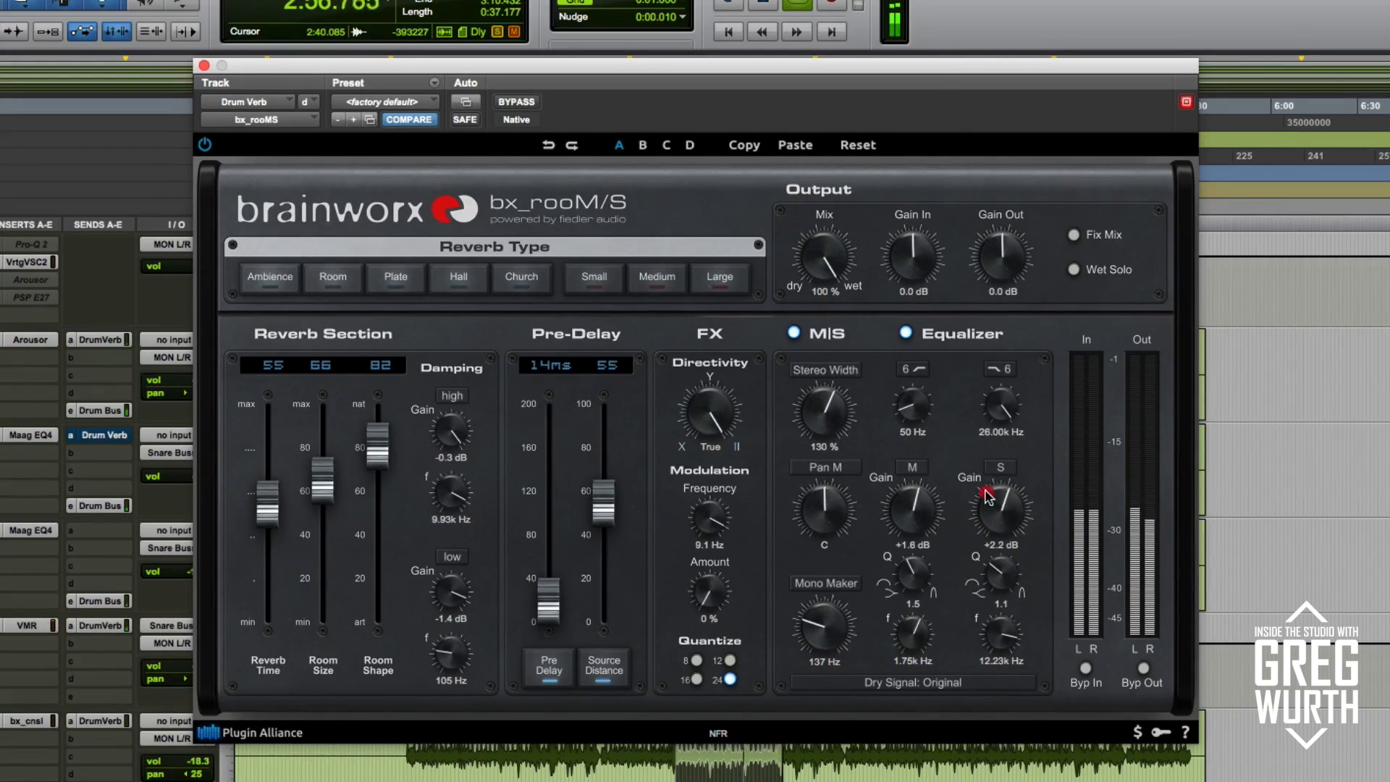
drag(994, 401, 925, 362)
Step: Compare the drum reverb with the Equalizer section off and on, and stop playback
click(905, 332)
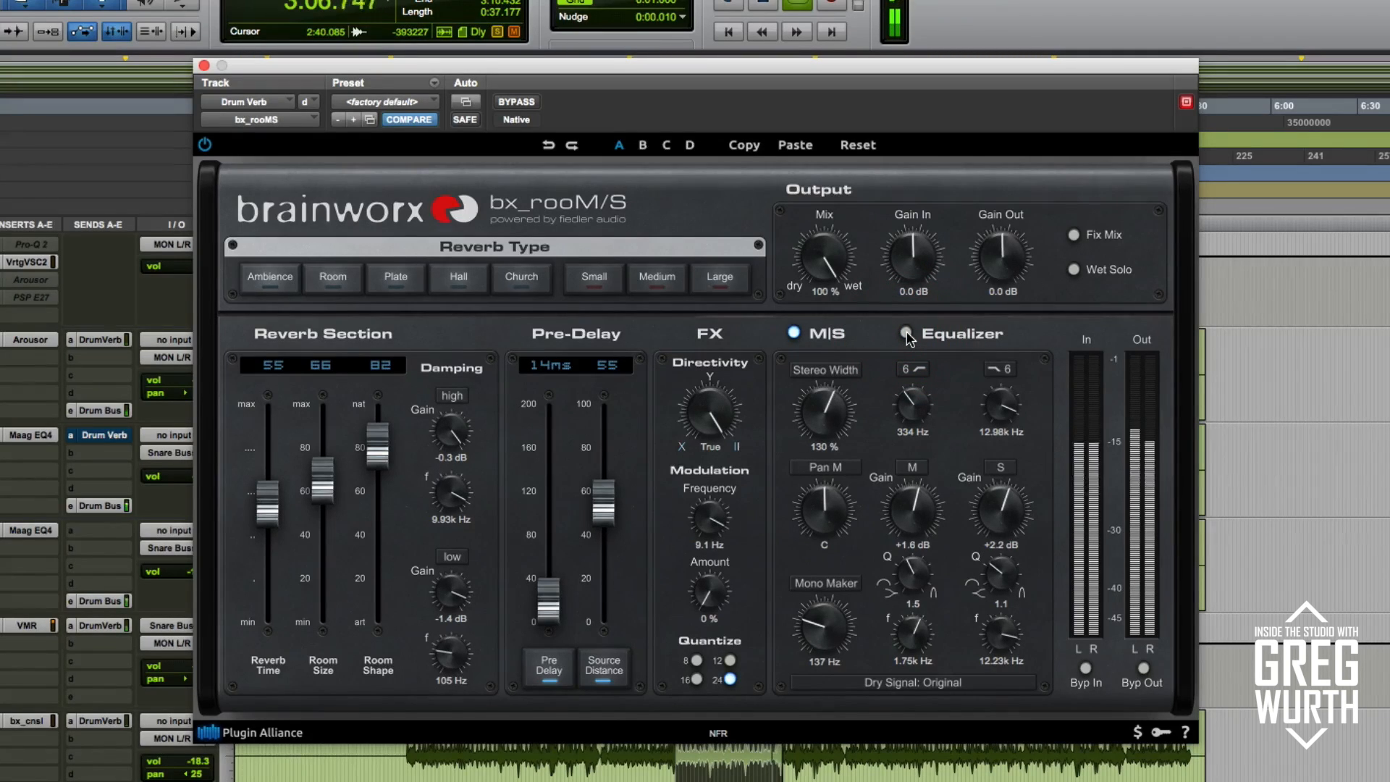
click(906, 333)
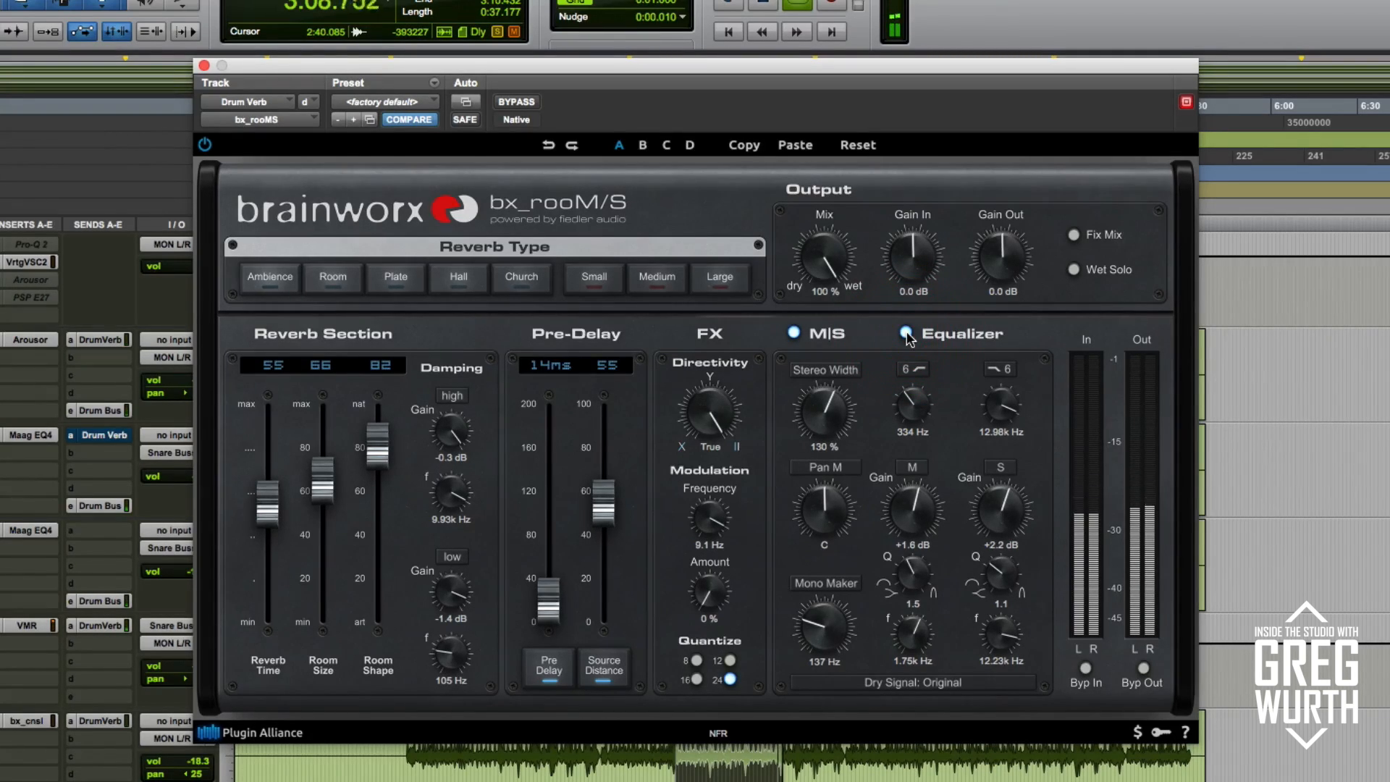
key(space)
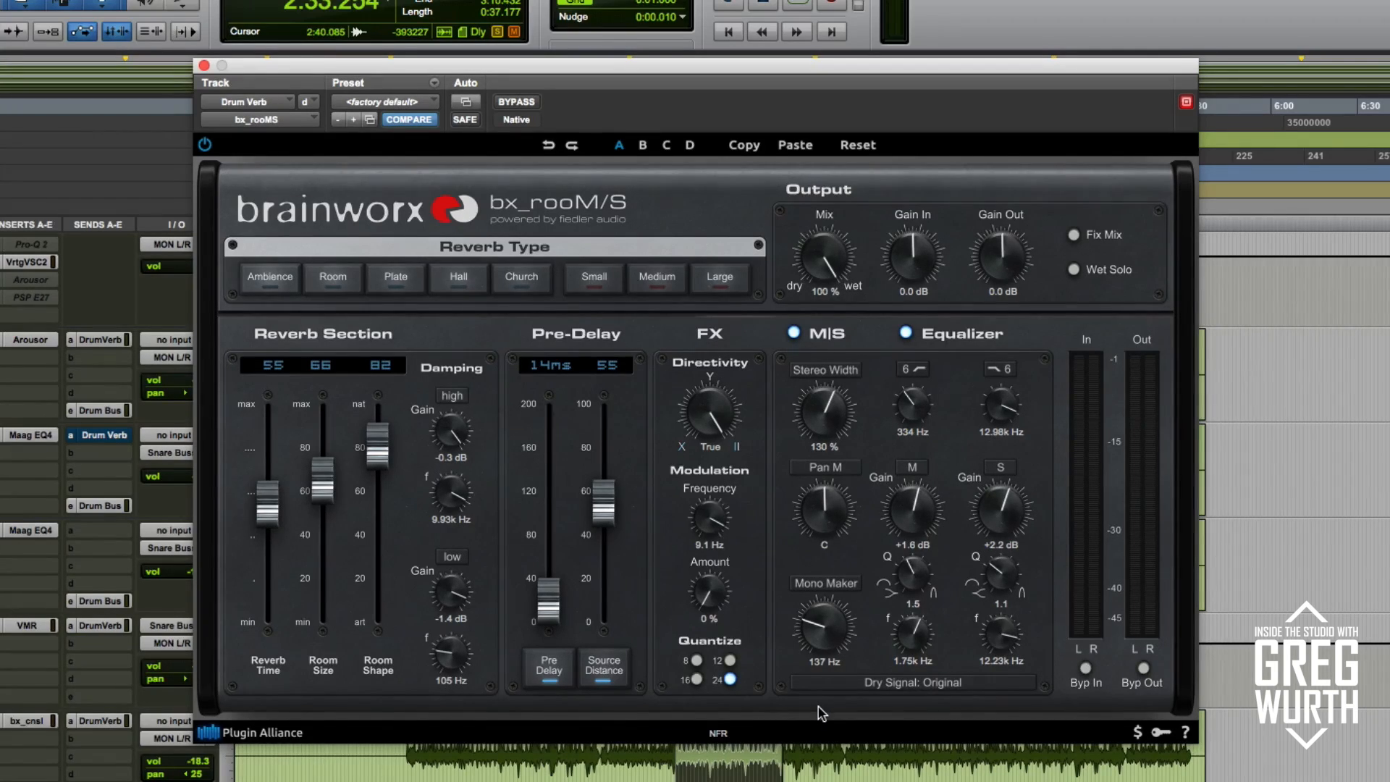
Step: Open the bx_rooM/S reverb on the Vox Verb track with the 138 Zen Room preset and play the vocal through it
scroll(25, 542, down, 5)
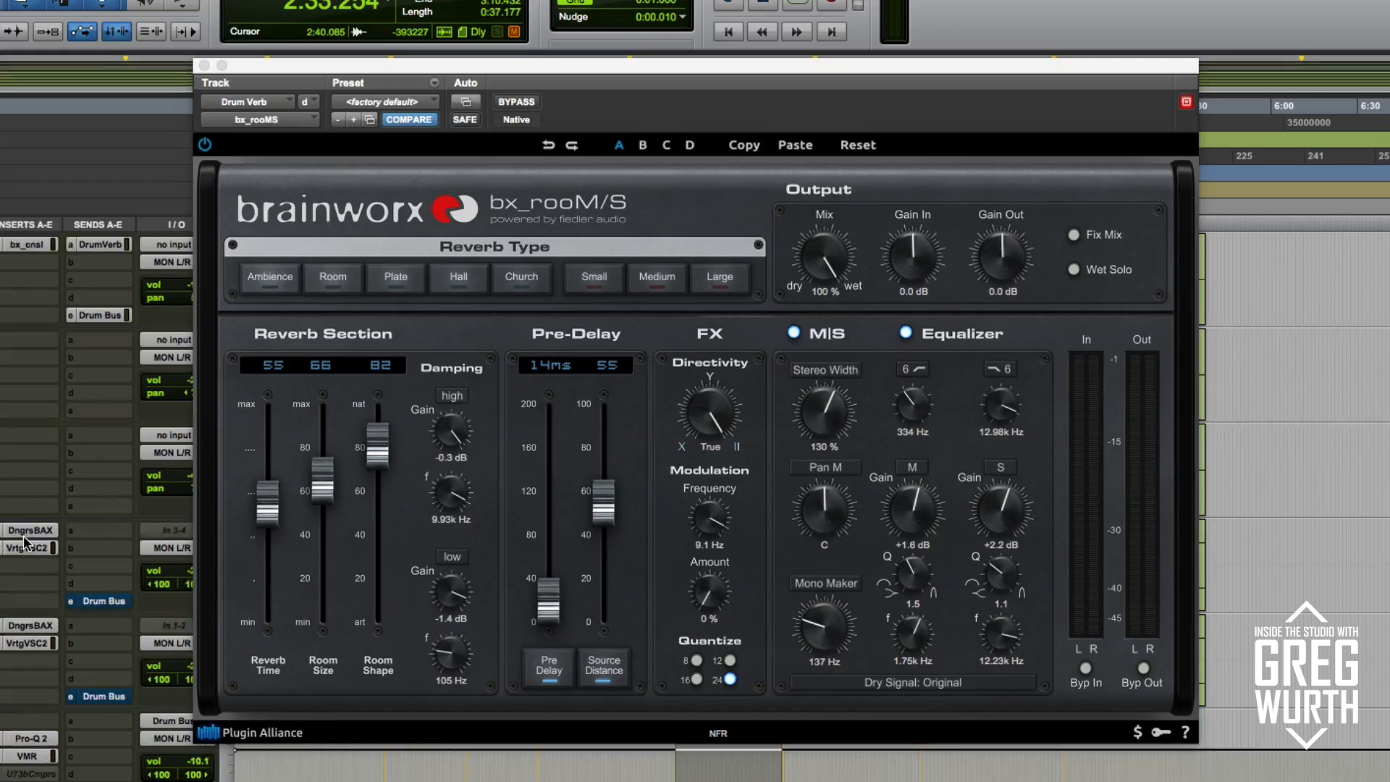
scroll(25, 543, down, 3)
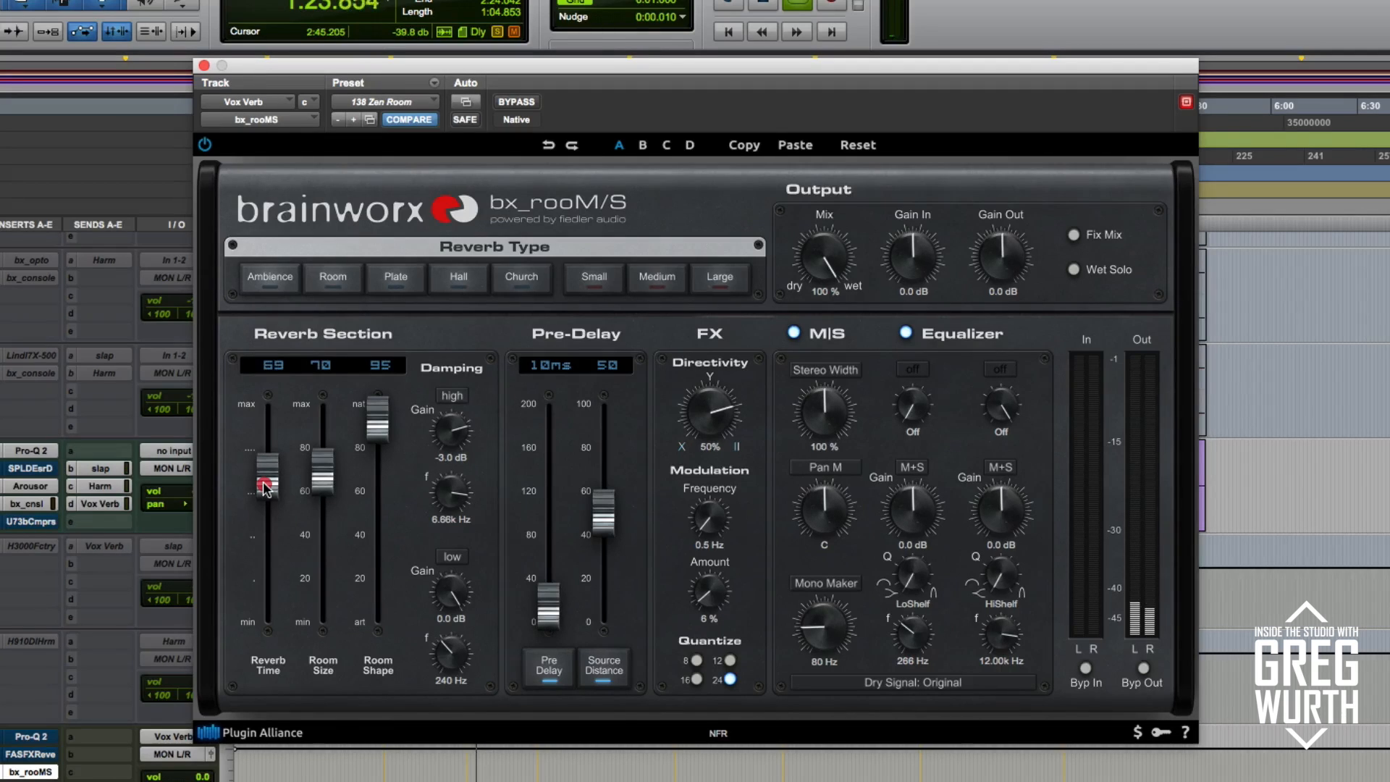
click(266, 481)
drag(266, 484, 267, 486)
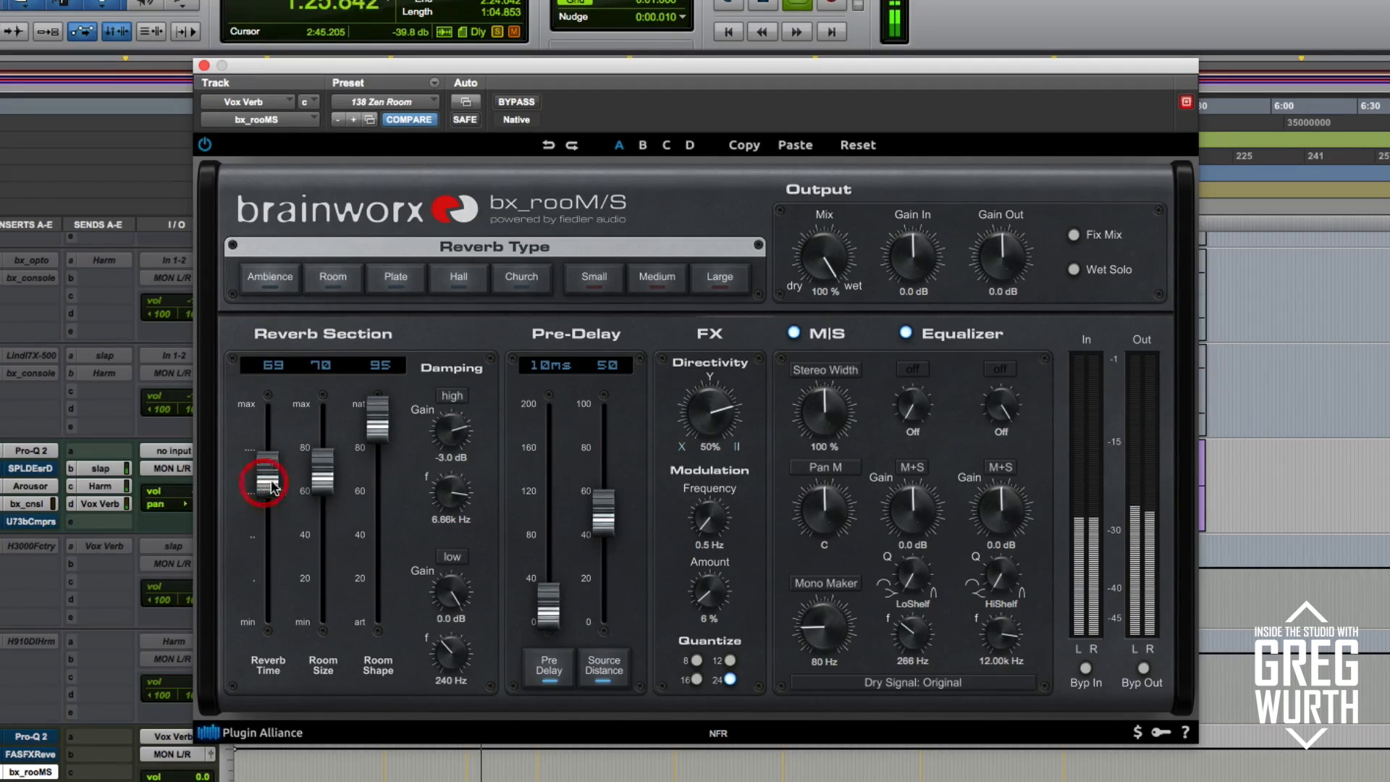
Step: Try a room shape of 40, a room size of 61 and a pre-delay of 64 ms on the vocal reverb
drag(377, 418, 371, 537)
drag(322, 472, 326, 512)
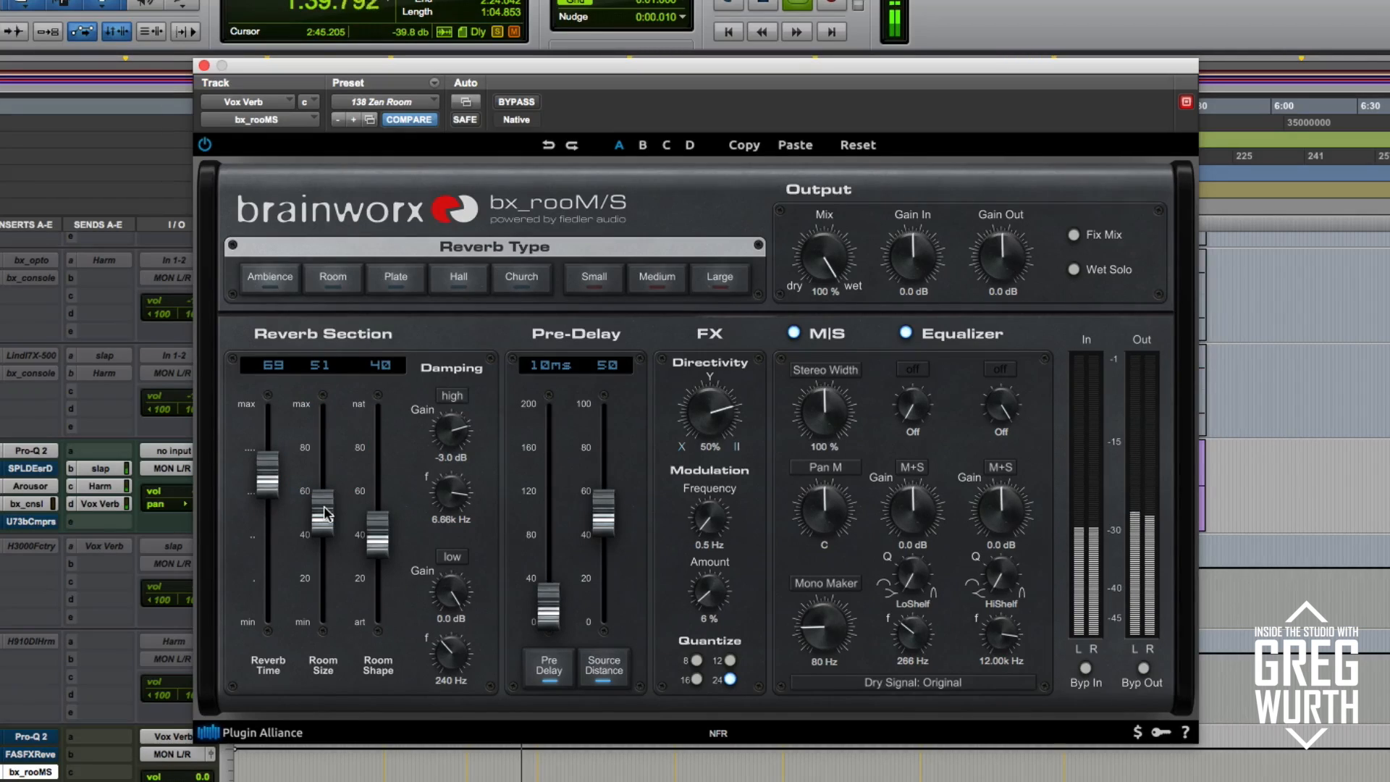
drag(324, 512, 323, 489)
drag(546, 587, 535, 555)
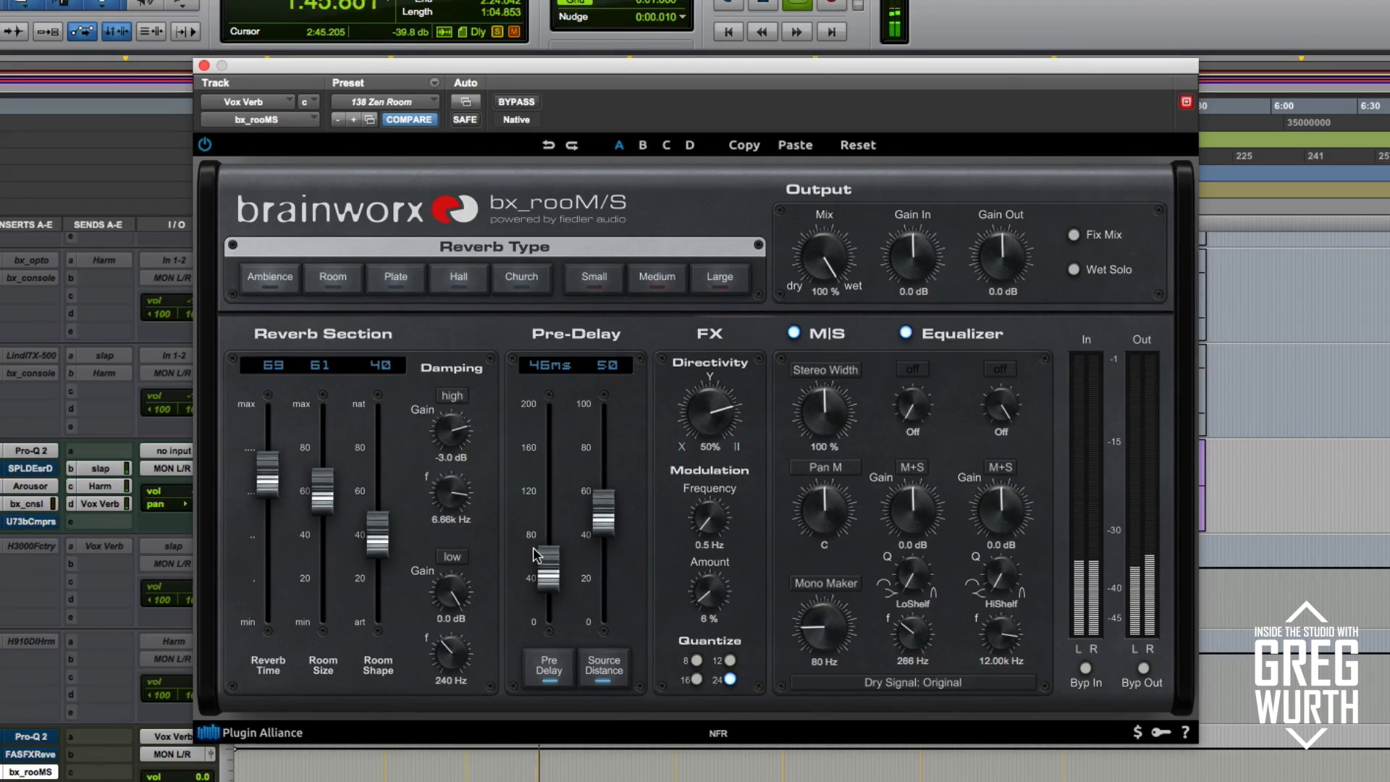
drag(535, 555, 551, 540)
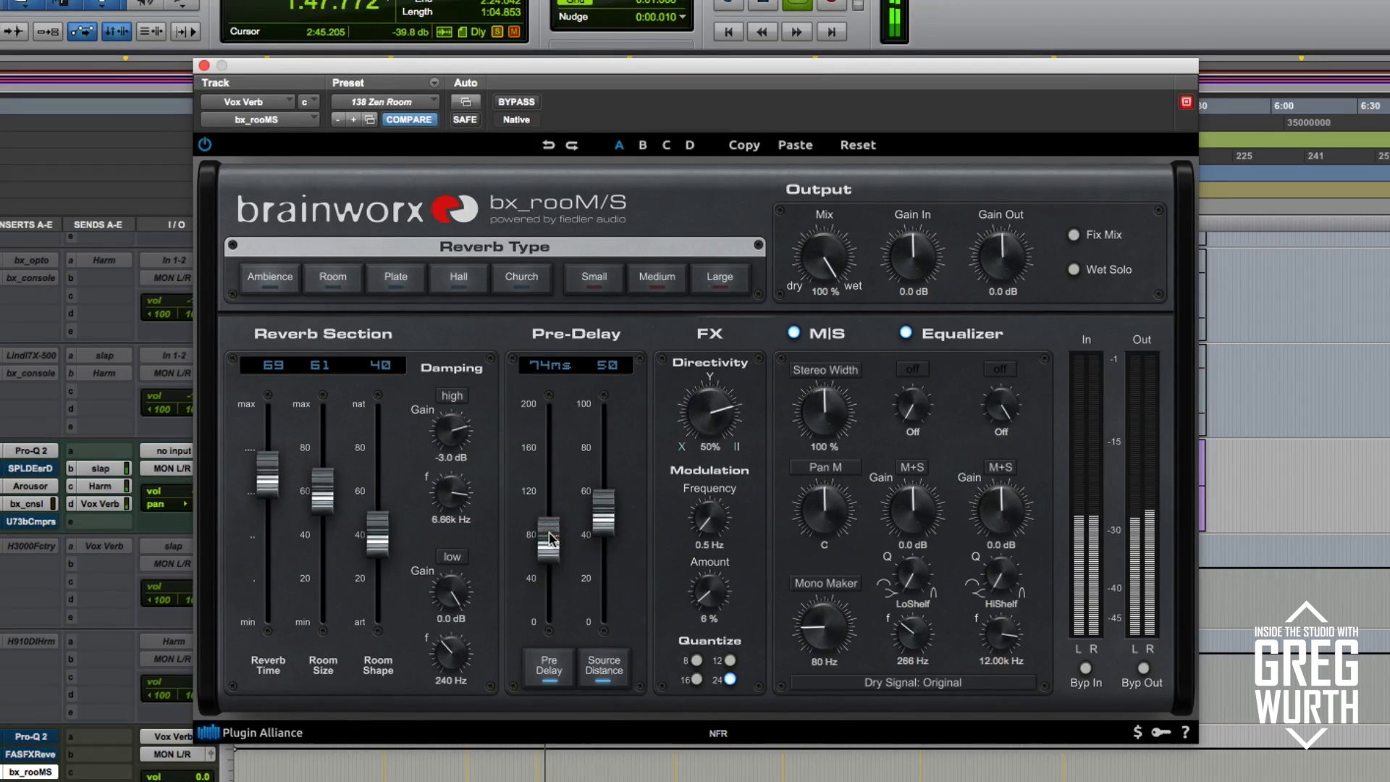
drag(551, 540, 554, 538)
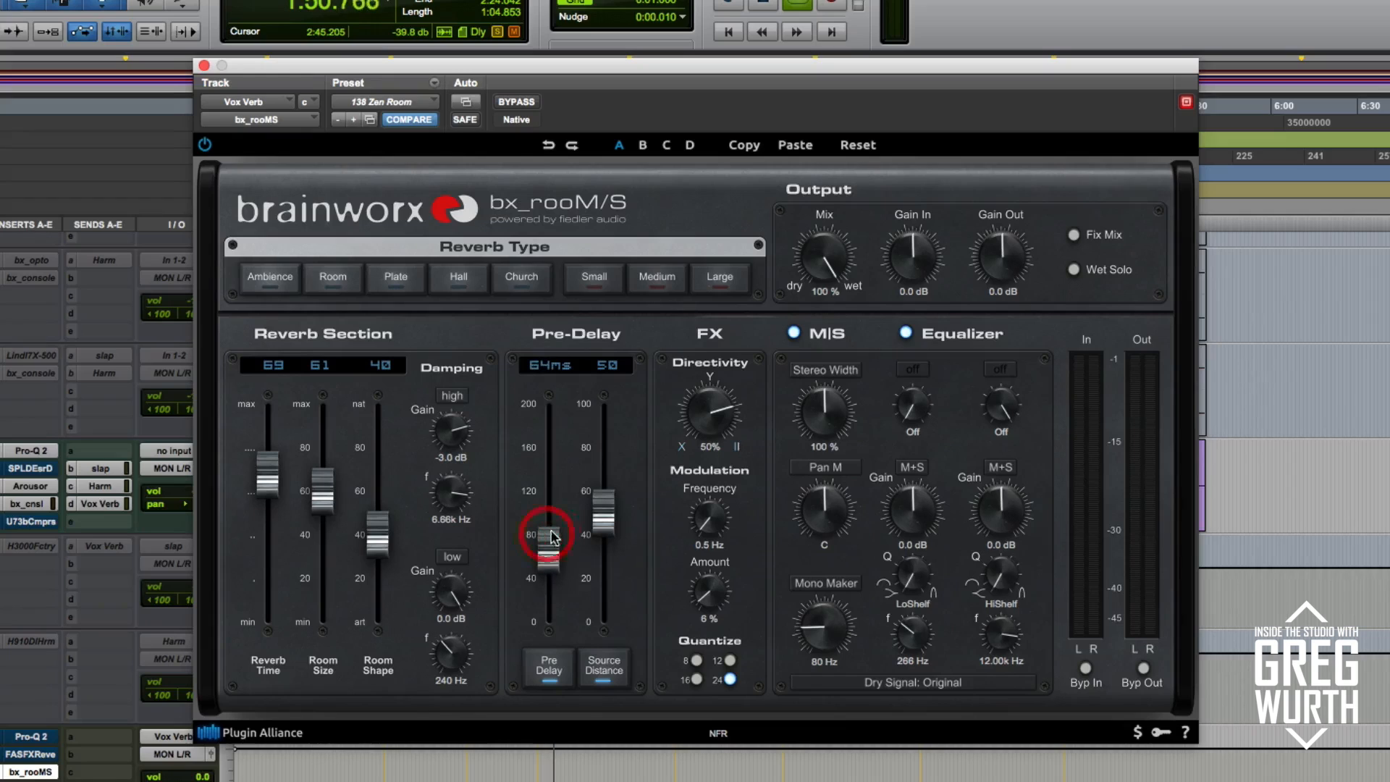
Step: Try the medium Hall reverb type with a reverb time of 55 and a room size of 75
click(453, 278)
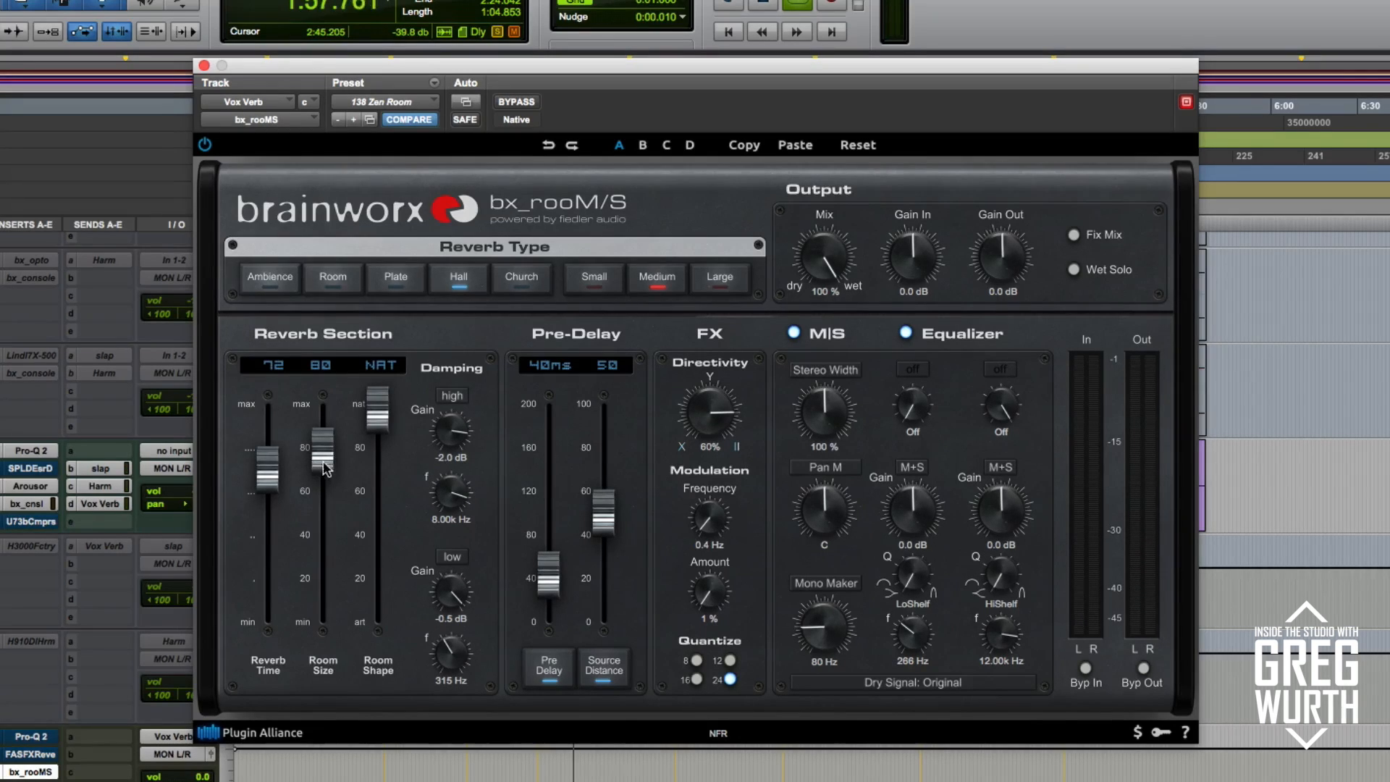
drag(270, 464, 267, 505)
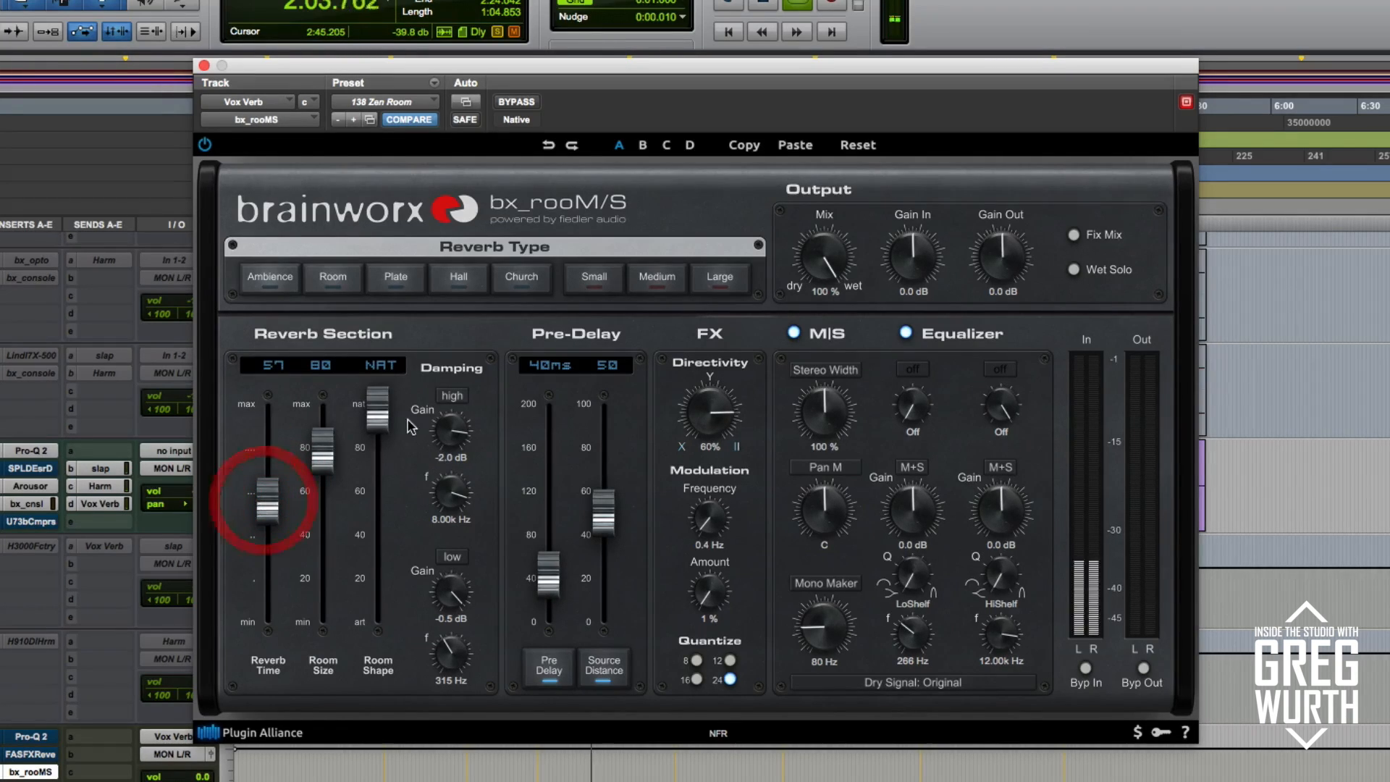
drag(323, 450, 322, 461)
drag(259, 498, 260, 509)
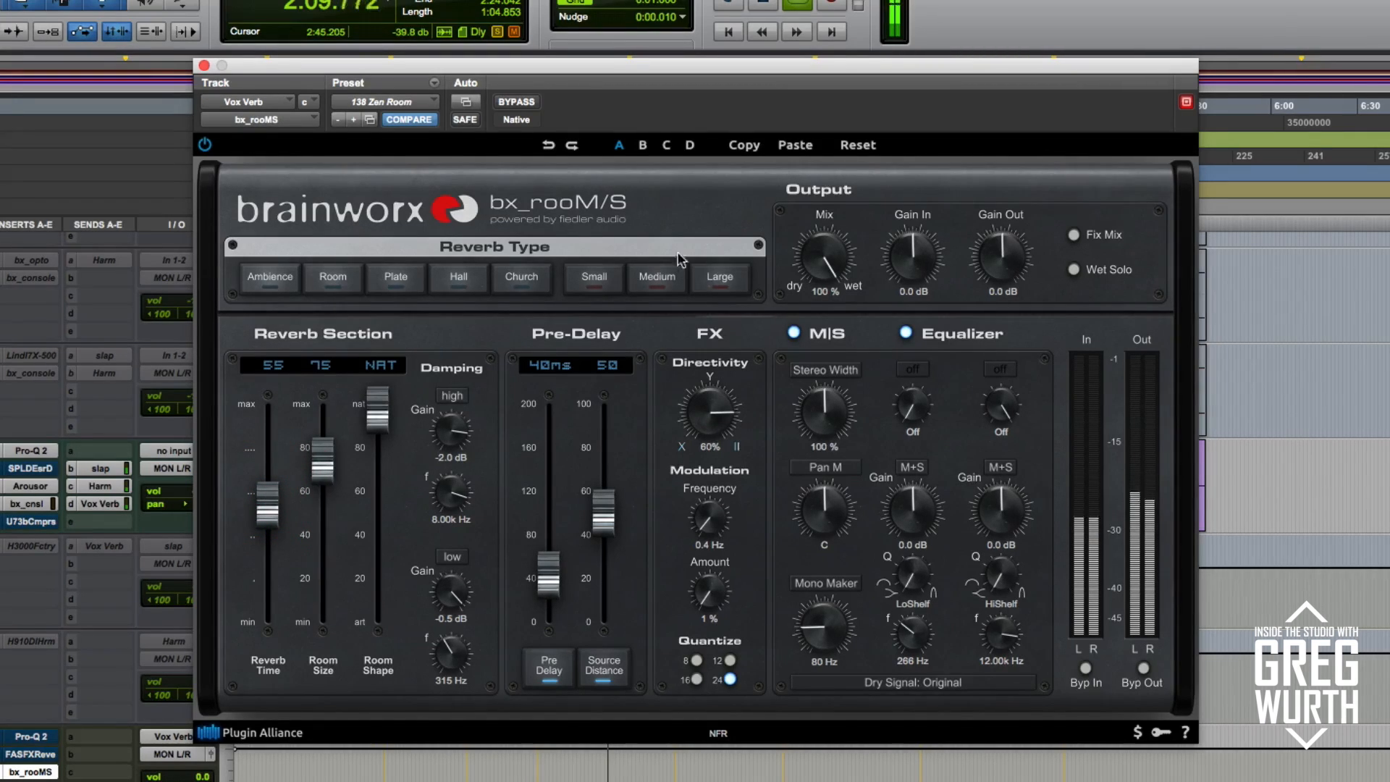
Step: Switch the vocal reverb to the medium Church type with reverb time 48 and room size 71, and stop playback
click(518, 284)
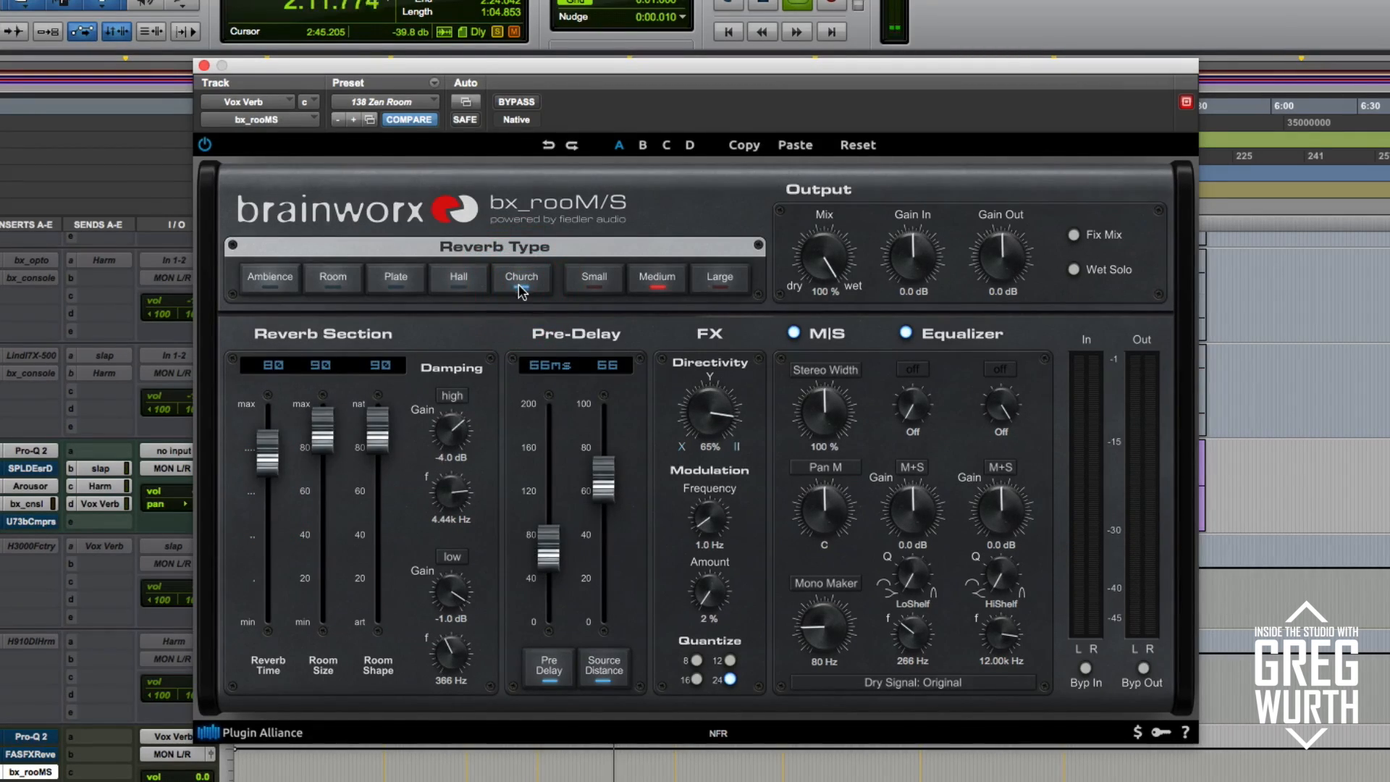
drag(268, 456, 262, 519)
drag(322, 434, 333, 480)
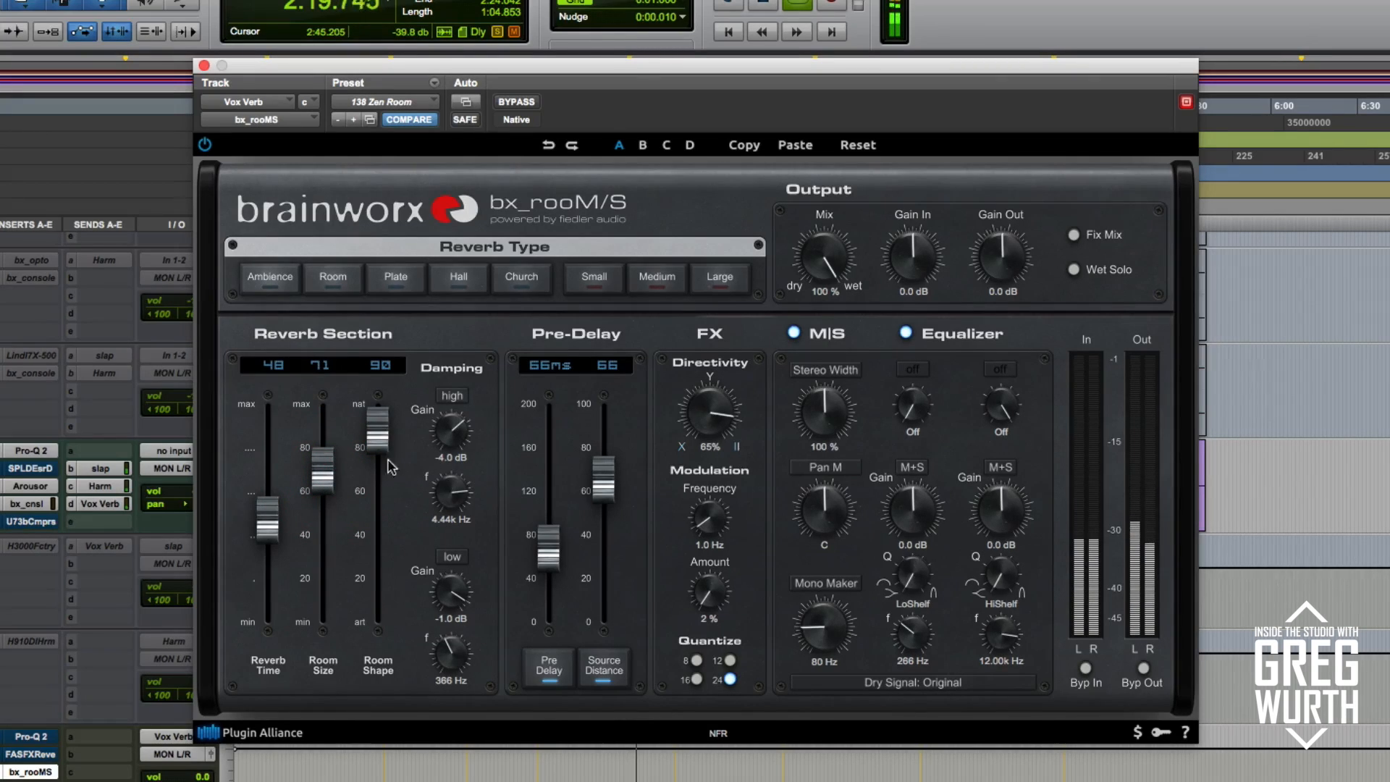
key(space)
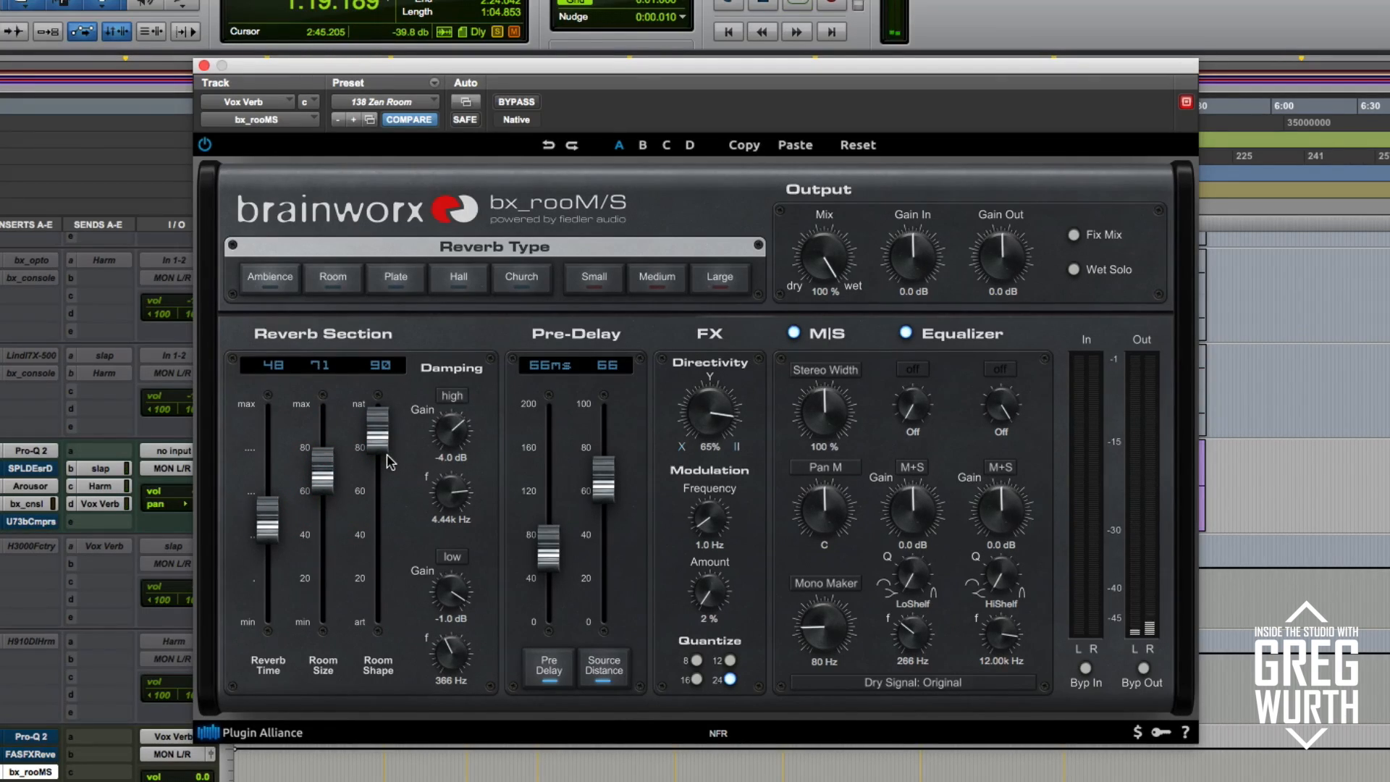